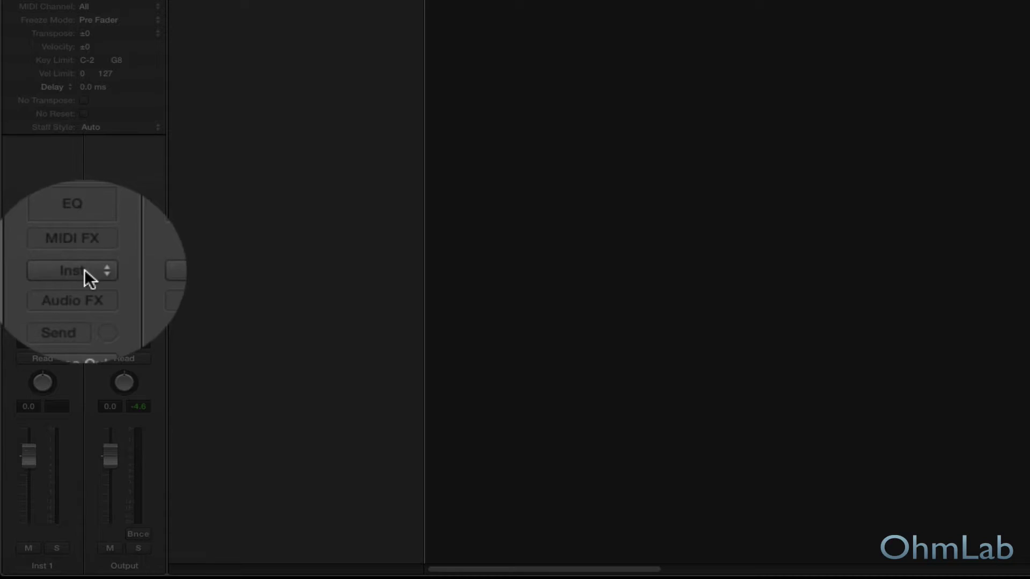
- Load the stereo ES2 synthesizer on the Inst 1 track and move its window over the tracks area
{"action": "left_click", "coordinate": [38, 368]}
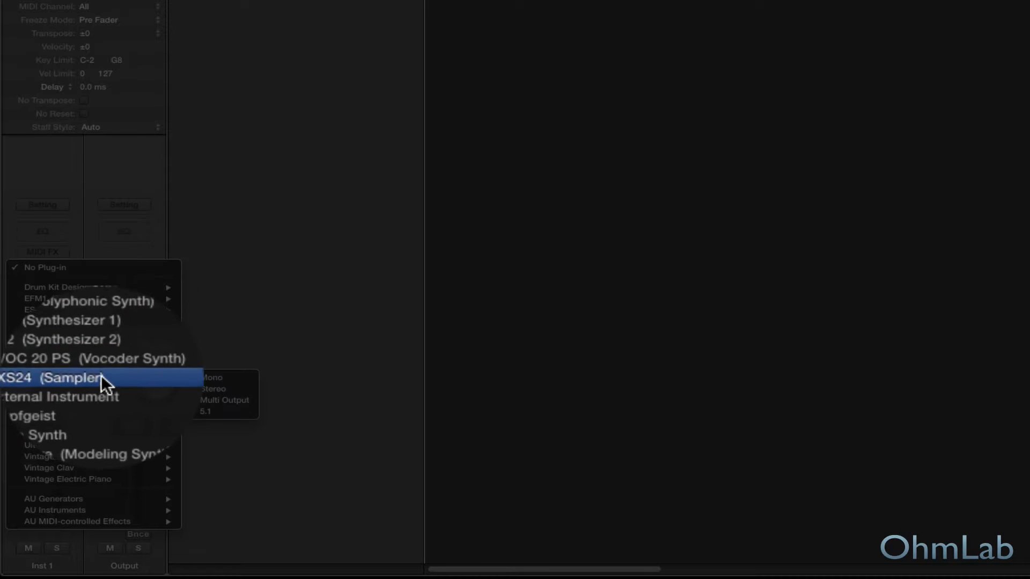
{"action": "left_click", "coordinate": [207, 355]}
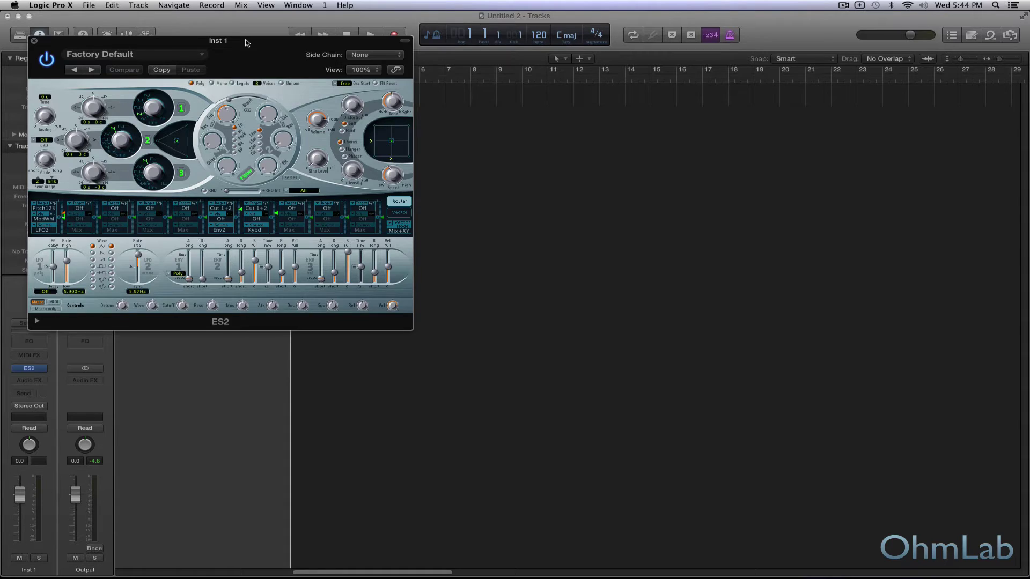
{"action": "left_click_drag", "start_coordinate": [212, 17], "coordinate": [529, 118]}
- Load the Hover Craft preset from the Synth Pads category in ES2 and close the plug-in window
{"action": "left_click", "coordinate": [454, 129]}
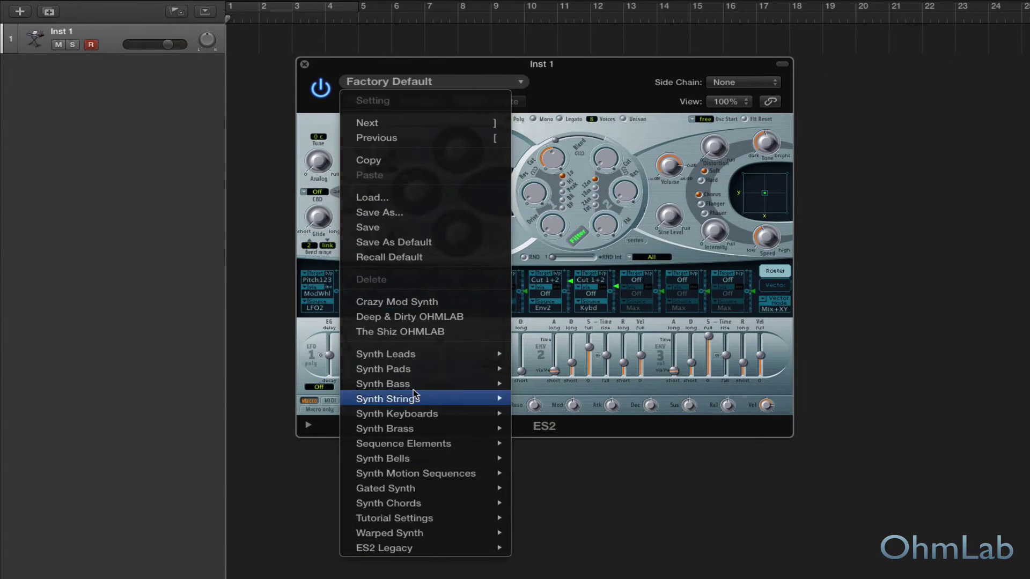
{"action": "mouse_move", "coordinate": [410, 374]}
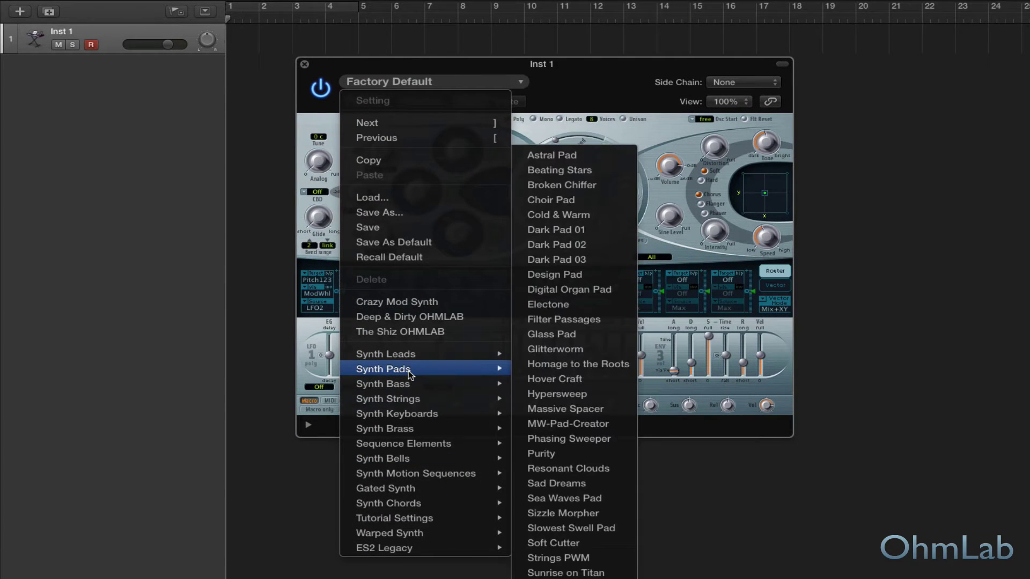
{"action": "left_click", "coordinate": [583, 381]}
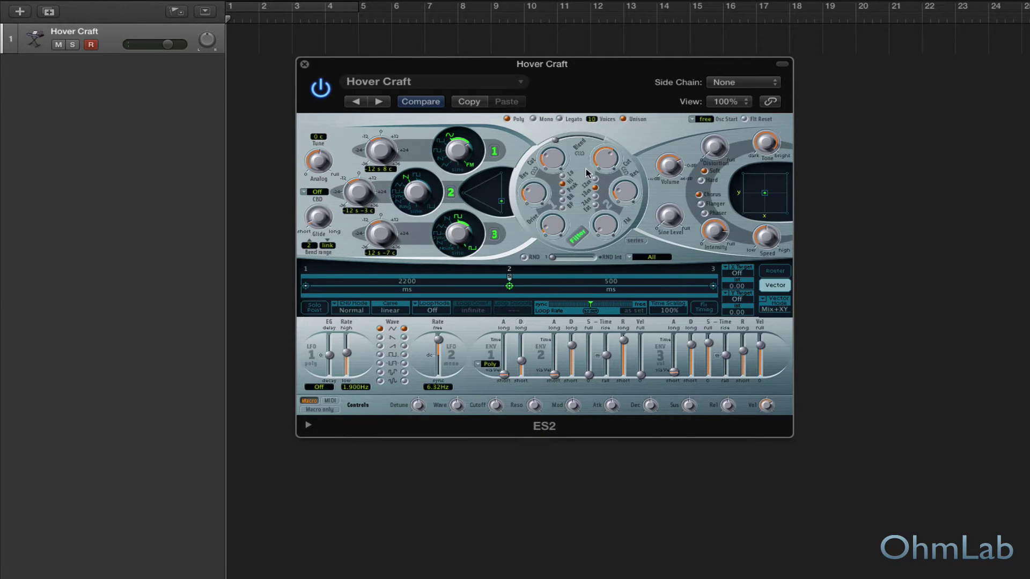
{"action": "left_click", "coordinate": [304, 64]}
- Create an empty MIDI region at bar 1 of the Hover Craft track, extend it to bar 5, and enable cycle mode
{"action": "right_click", "coordinate": [246, 46]}
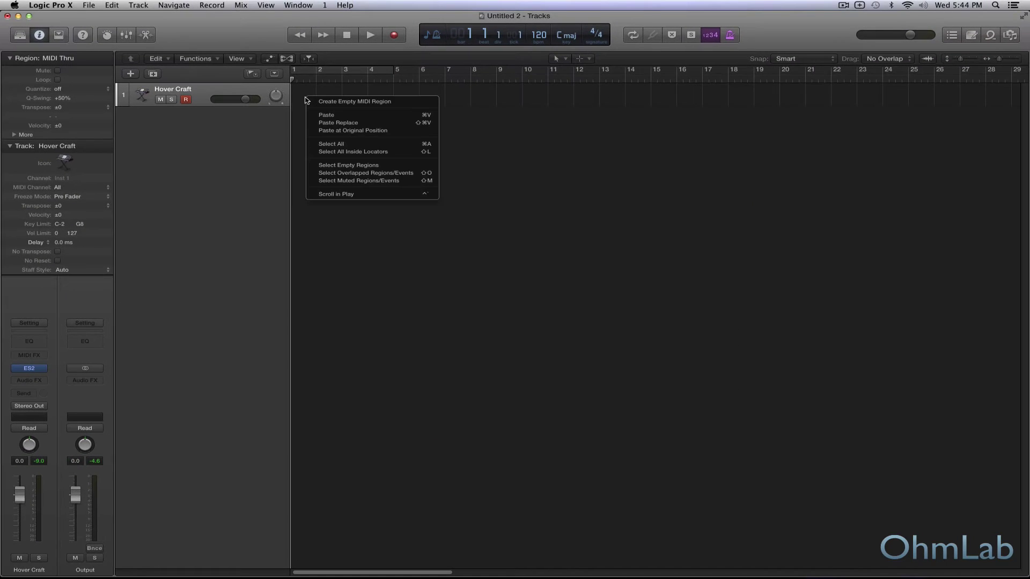
{"action": "left_click", "coordinate": [324, 101]}
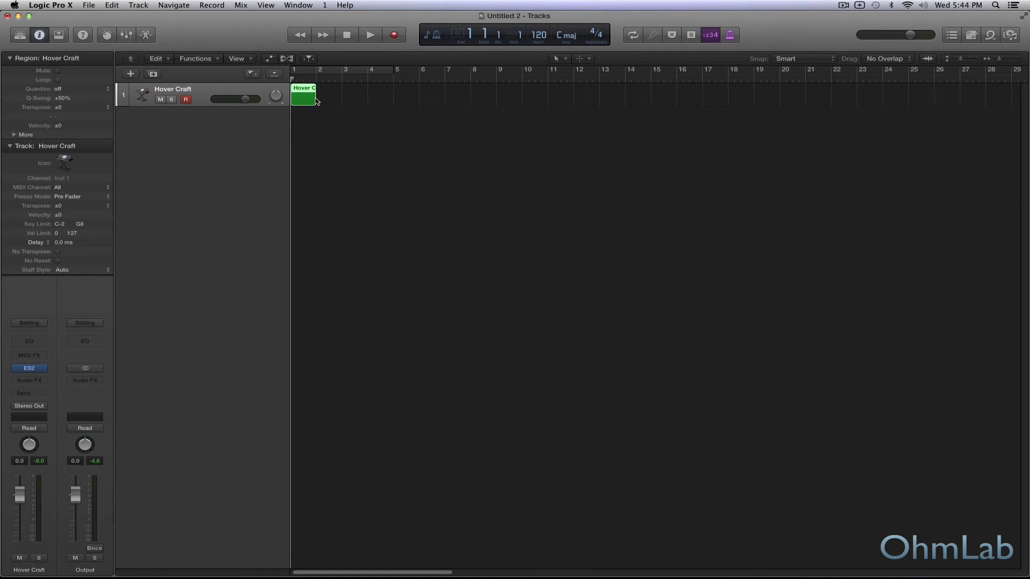
{"action": "left_click_drag", "start_coordinate": [316, 100], "coordinate": [393, 97]}
{"action": "left_click", "coordinate": [359, 71]}
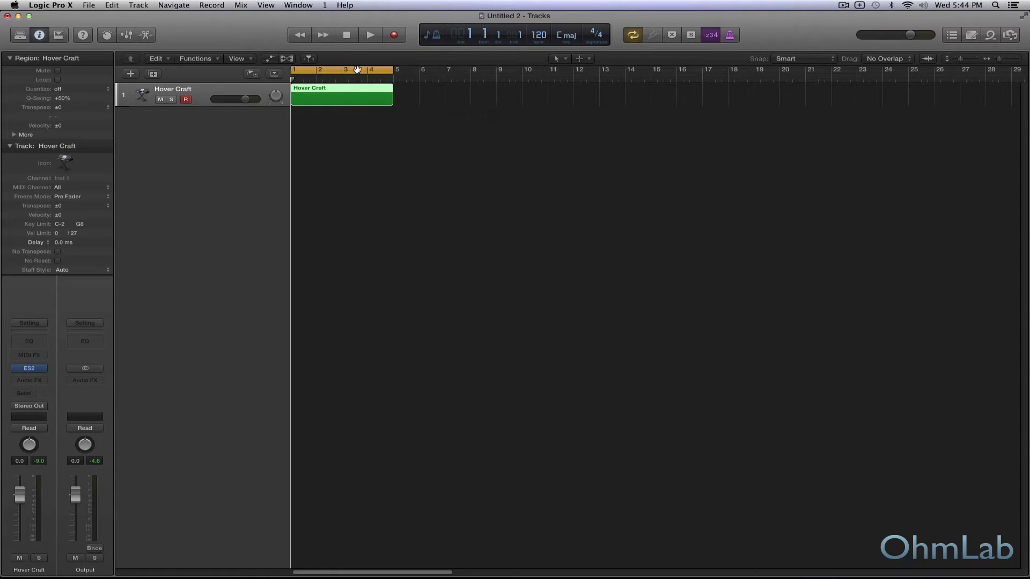
- Add one sustained C3 note spanning the whole four-bar Hover Craft region and play it back briefly
{"action": "double_click", "coordinate": [361, 90]}
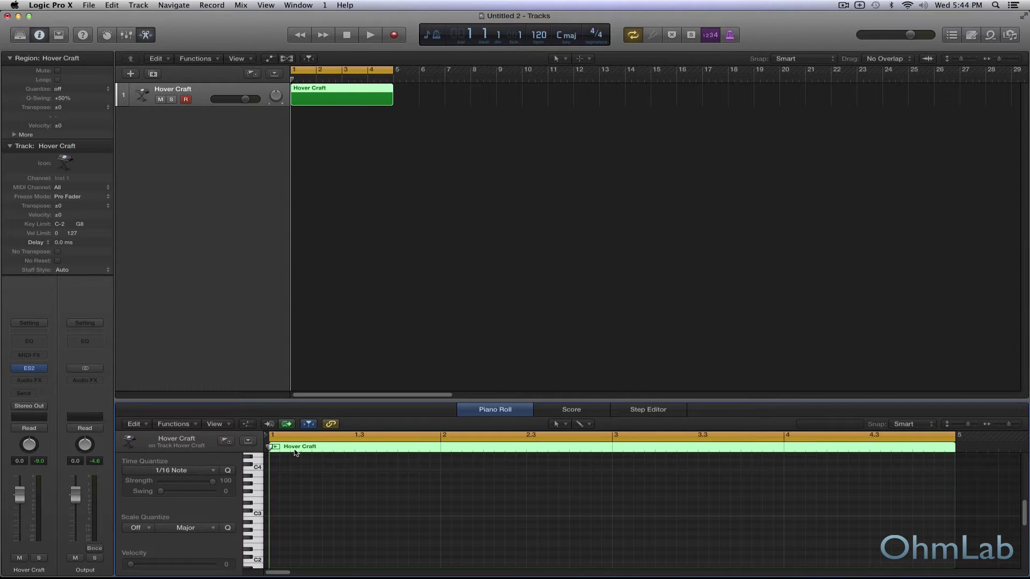
{"action": "left_click", "coordinate": [258, 514]}
{"action": "mouse_move", "coordinate": [272, 514]}
{"action": "left_mouse_down"}
{"action": "mouse_move", "coordinate": [968, 528]}
{"action": "mouse_move", "coordinate": [954, 531]}
{"action": "left_mouse_up"}
{"action": "key", "text": "space"}
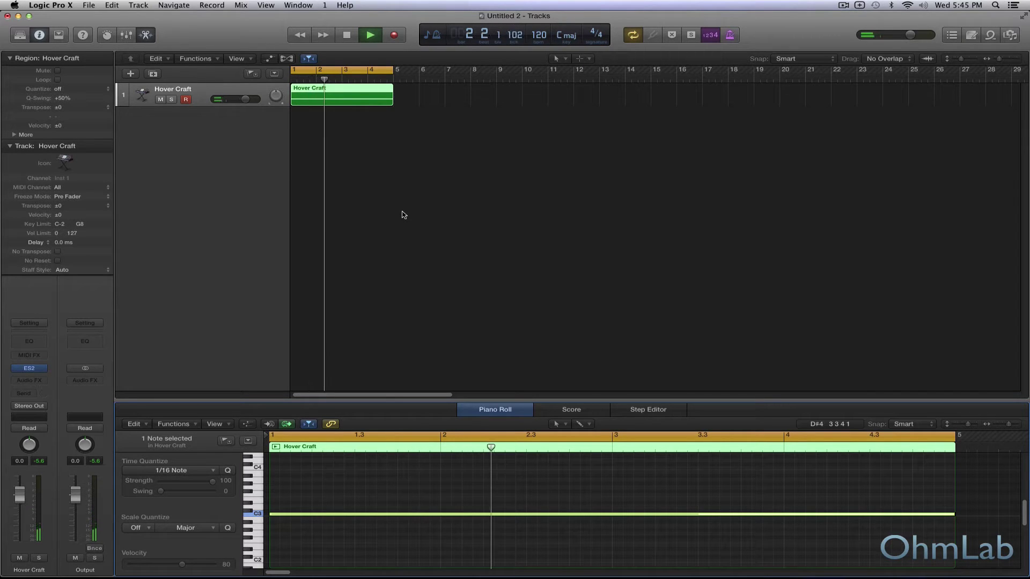
{"action": "key", "text": "space"}
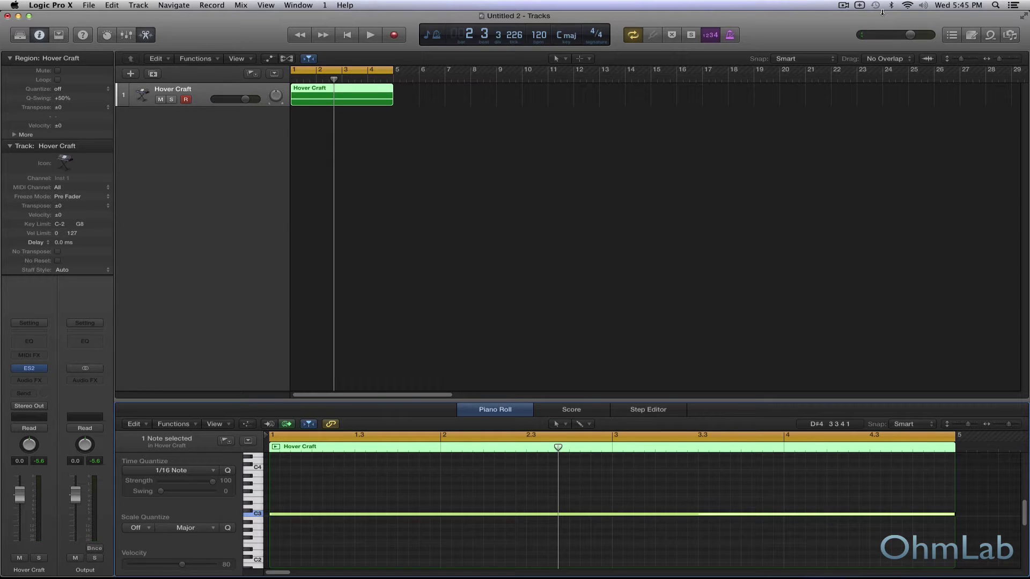
- Open the Apple Loops browser, filter it to Beats, and browse down to the loops starting with "In"
{"action": "left_click", "coordinate": [985, 37]}
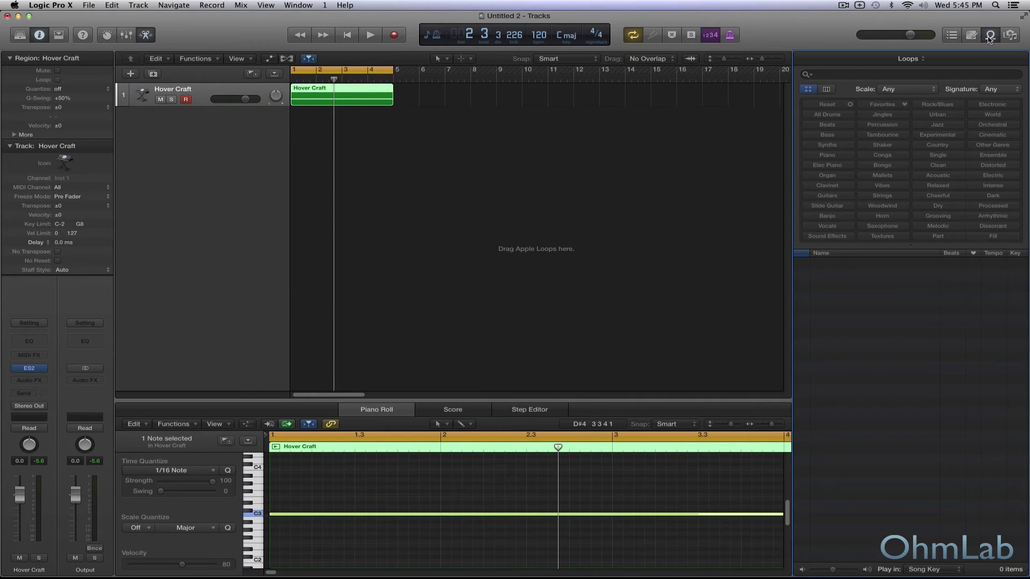
{"action": "left_click", "coordinate": [827, 124]}
{"action": "scroll", "coordinate": [857, 330], "scroll_direction": "down", "scroll_amount": 15}
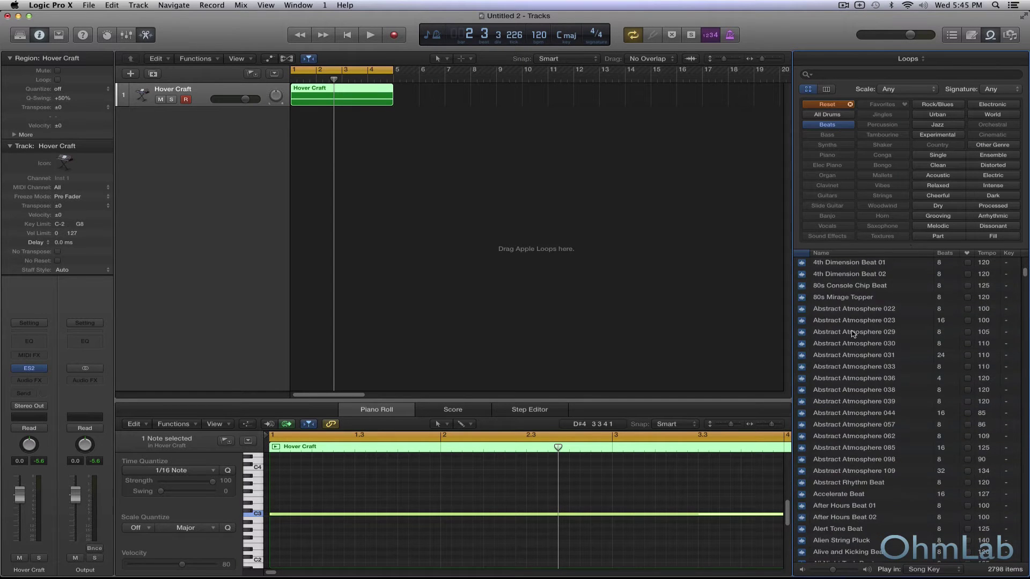
{"action": "scroll", "coordinate": [856, 329], "scroll_direction": "down", "scroll_amount": 20}
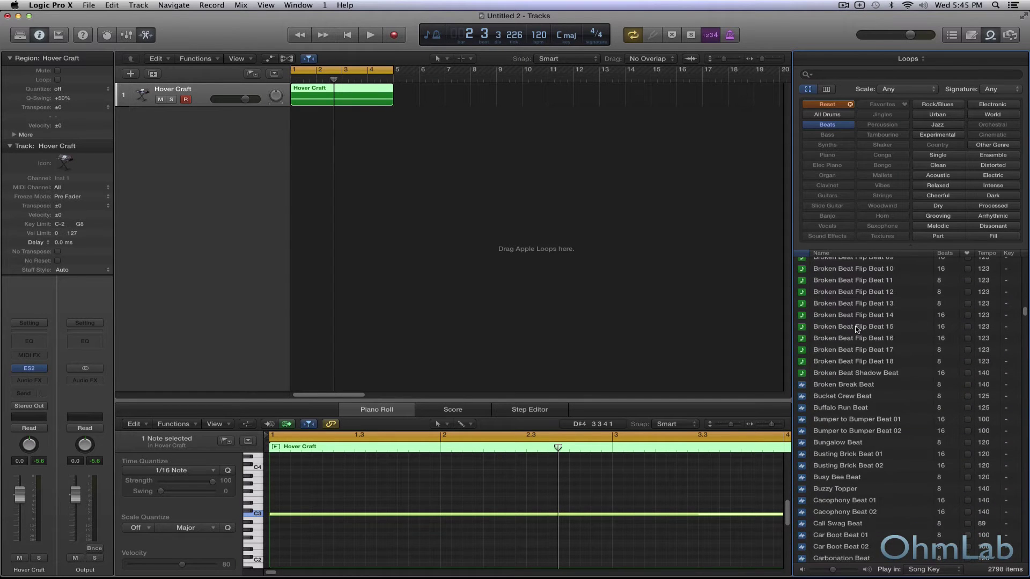
{"action": "scroll", "coordinate": [856, 329], "scroll_direction": "down", "scroll_amount": 20}
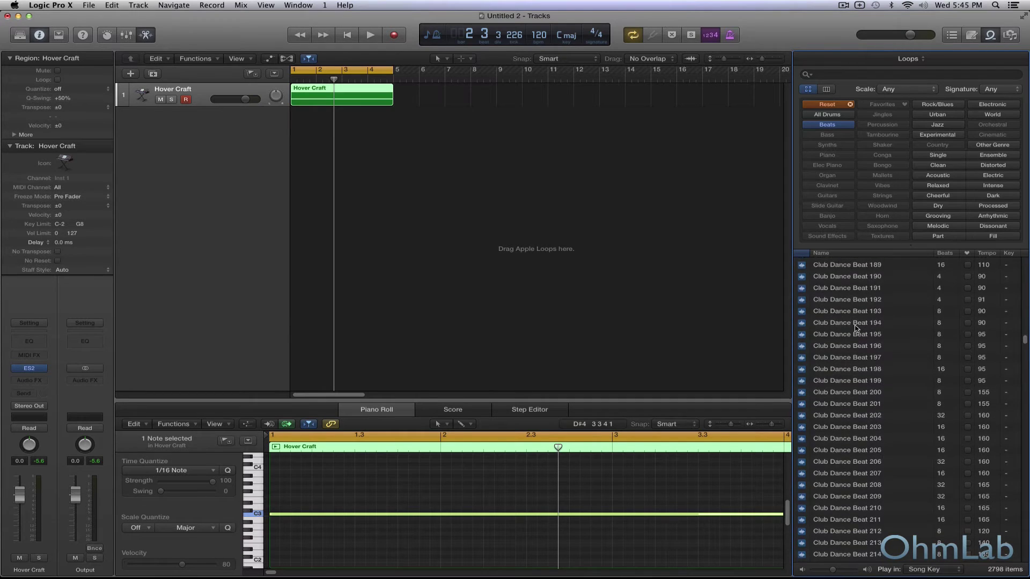
{"action": "scroll", "coordinate": [857, 329], "scroll_direction": "down", "scroll_amount": 20}
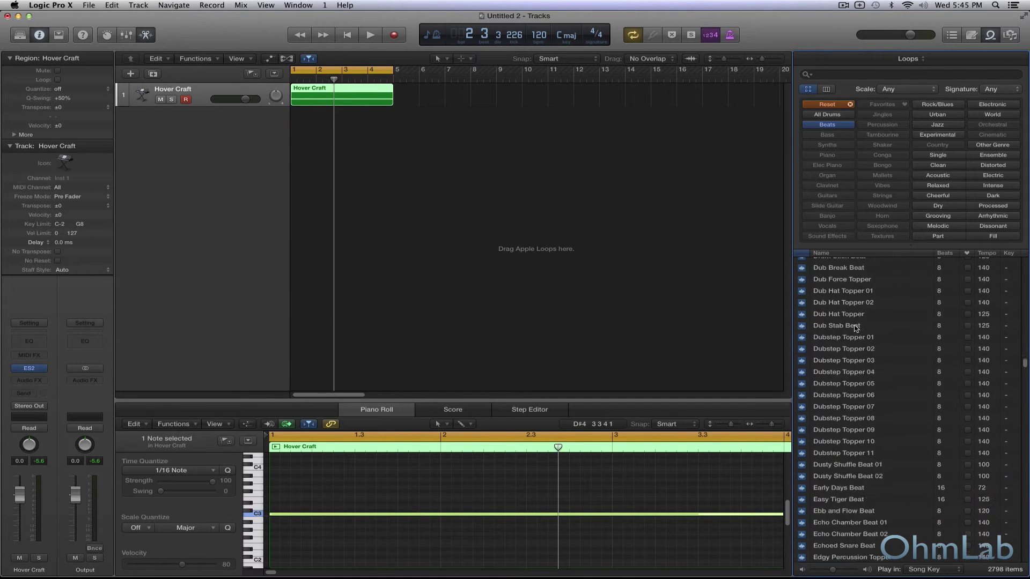
{"action": "scroll", "coordinate": [856, 329], "scroll_direction": "down", "scroll_amount": 20}
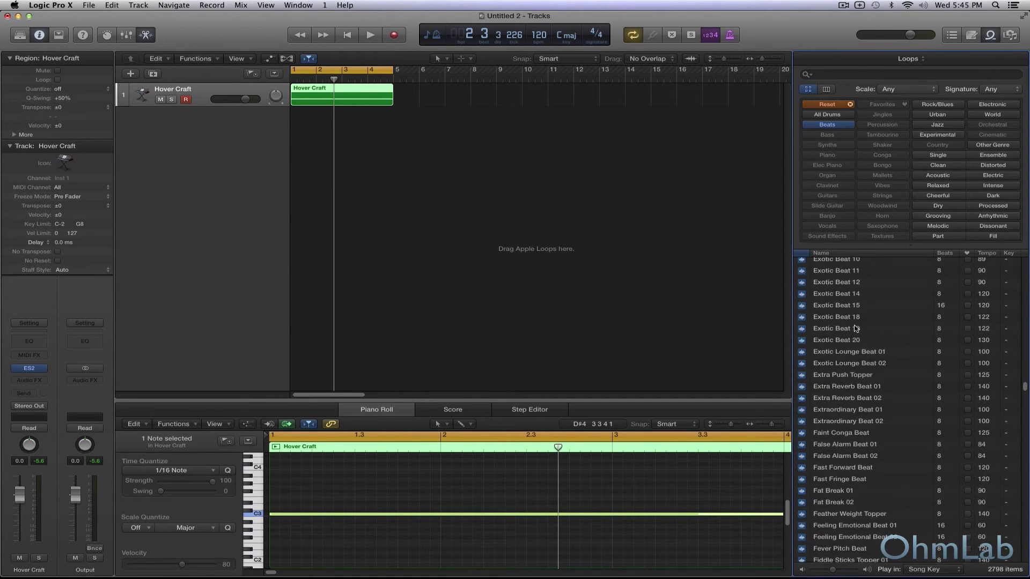
{"action": "scroll", "coordinate": [856, 329], "scroll_direction": "down", "scroll_amount": 20}
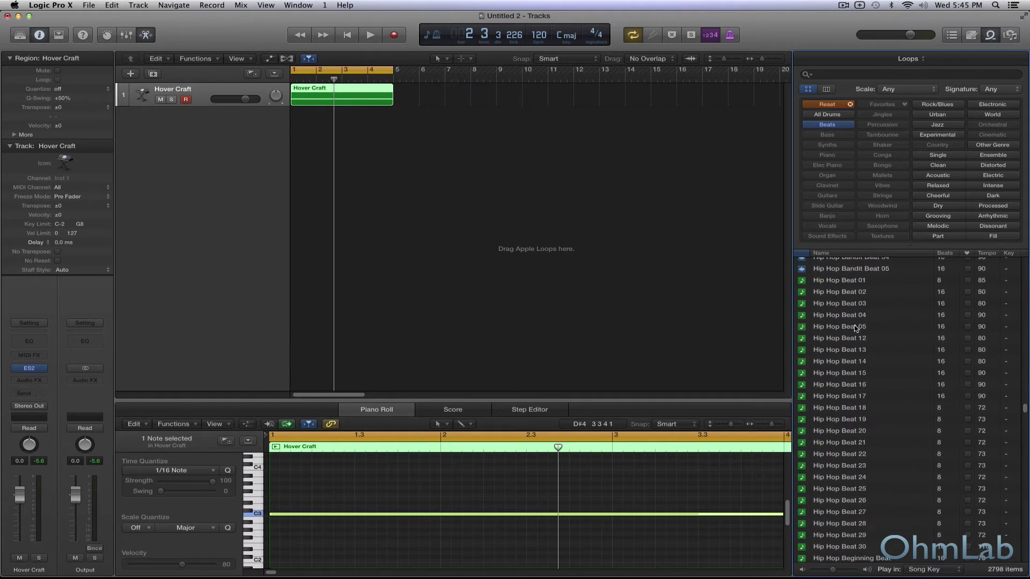
{"action": "scroll", "coordinate": [857, 330], "scroll_direction": "down", "scroll_amount": 15}
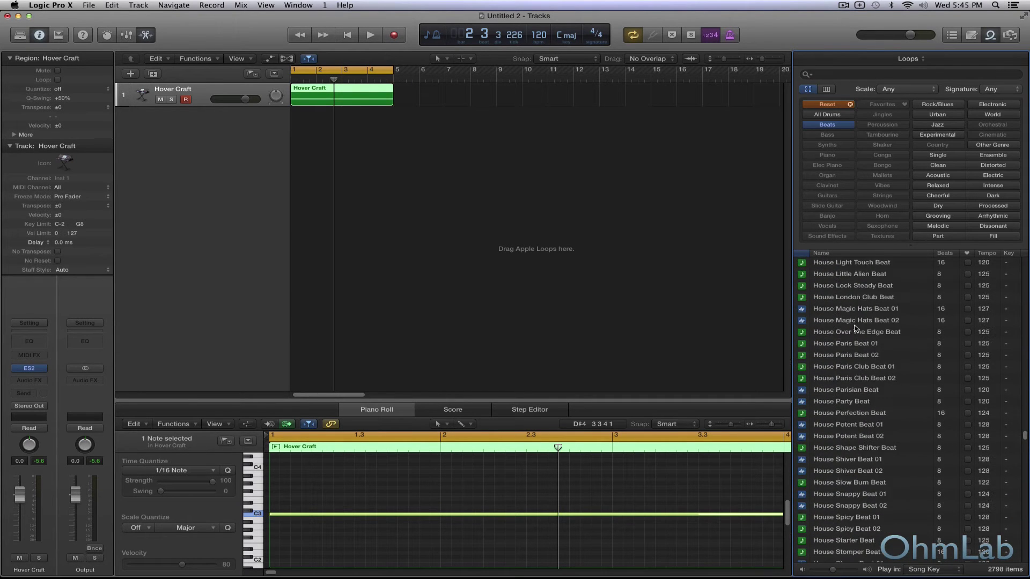
{"action": "scroll", "coordinate": [857, 329], "scroll_direction": "up", "scroll_amount": 10}
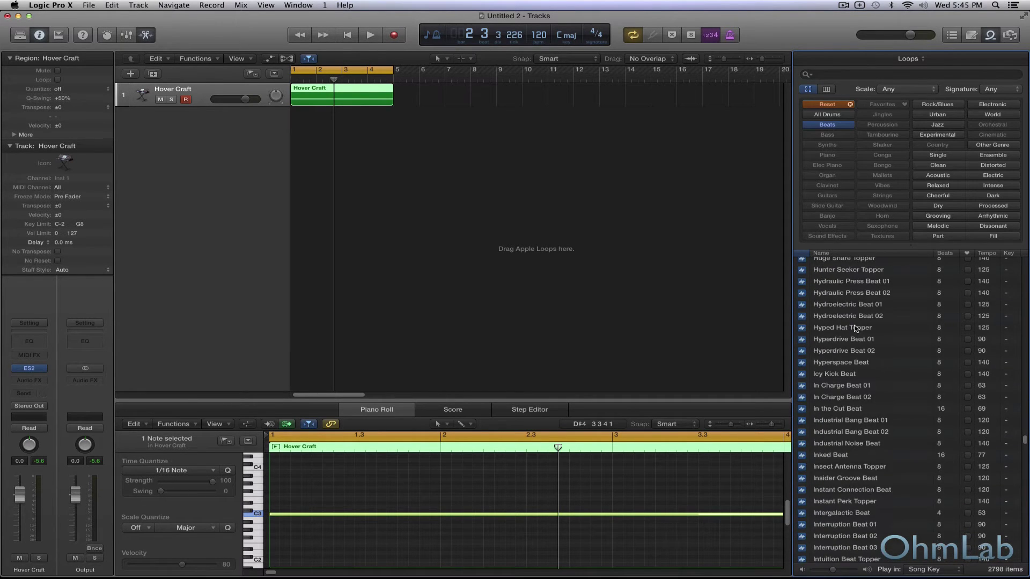
- Audition In Charge Beat 01, In Charge Beat 02 and In the Cut Beat, and add In the Cut Beat as a new track at bar 1
{"action": "left_click", "coordinate": [844, 386]}
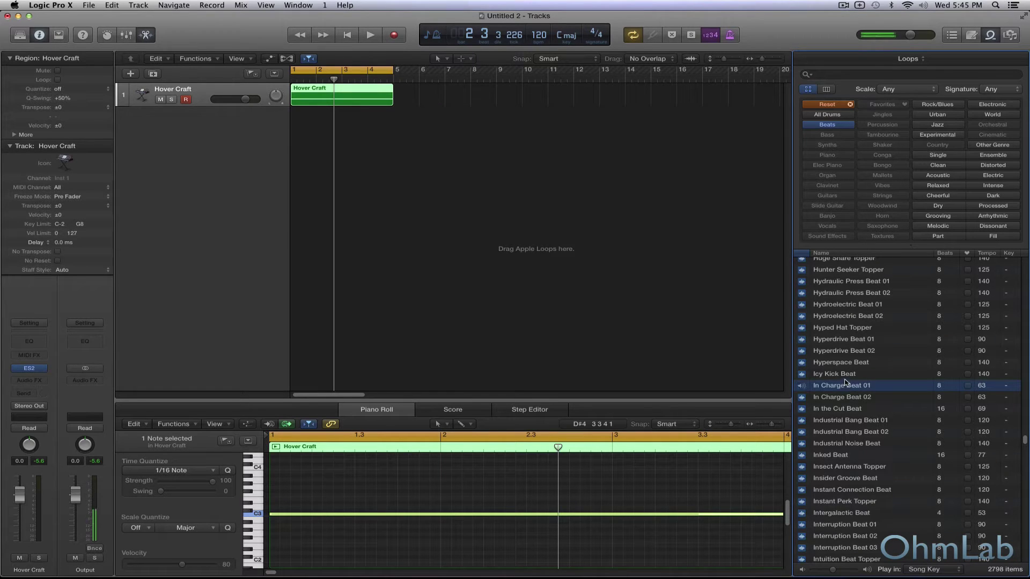
{"action": "left_click", "coordinate": [840, 398]}
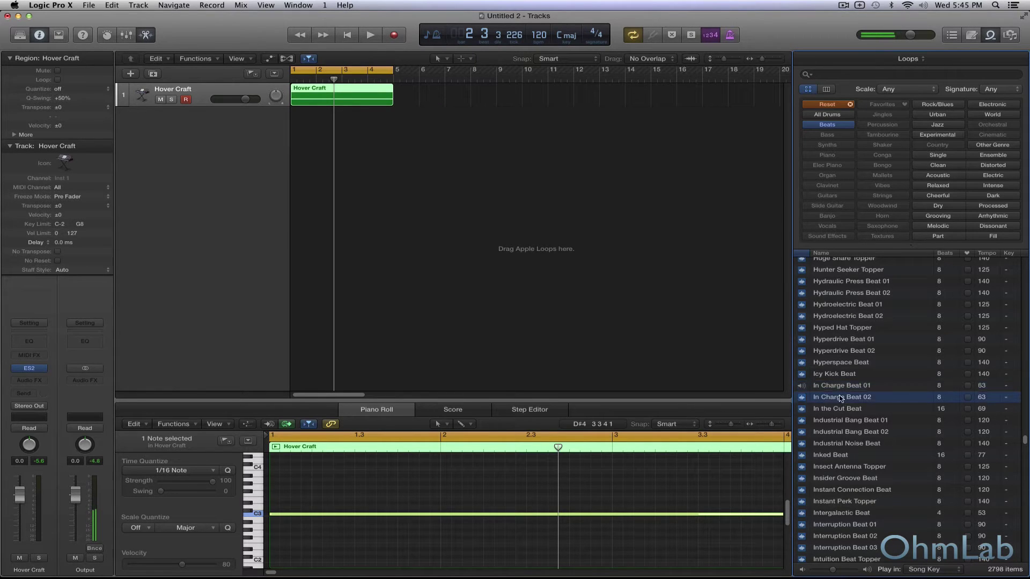
{"action": "left_click", "coordinate": [838, 412]}
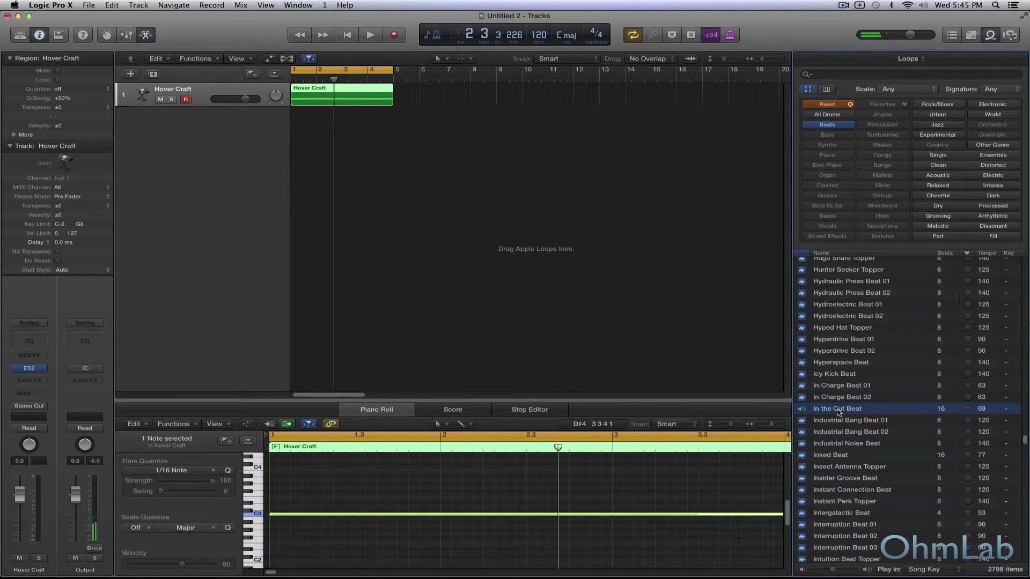
{"action": "left_click_drag", "start_coordinate": [838, 411], "coordinate": [296, 118]}
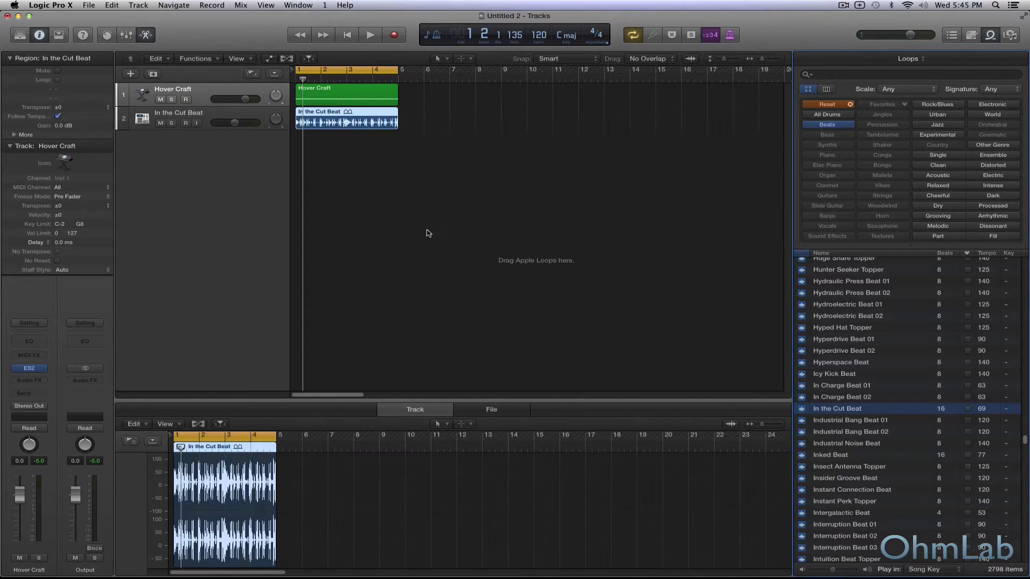
- Set the In the Cut Beat track's output to No Output and check it during playback
{"action": "left_click", "coordinate": [207, 116]}
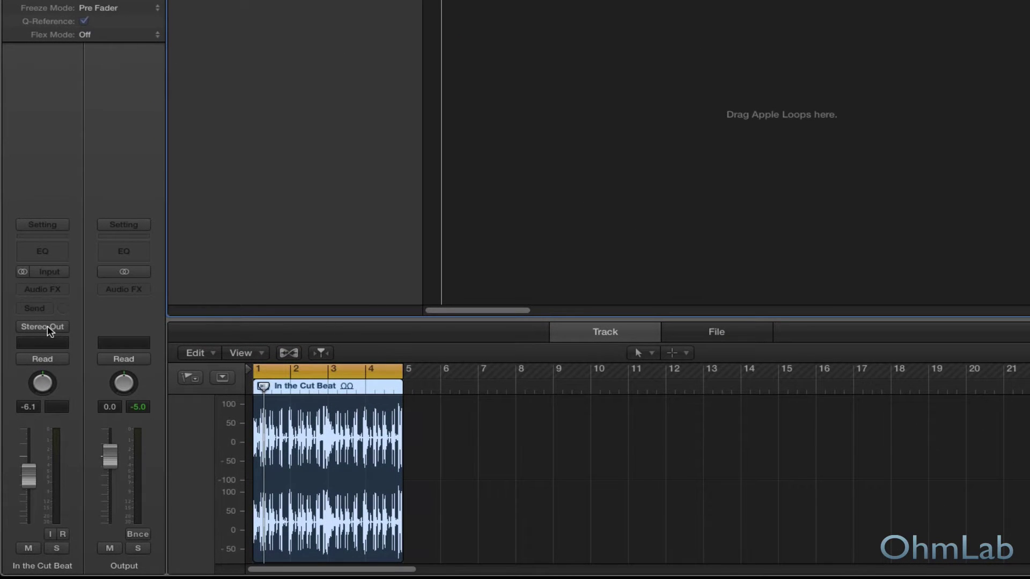
{"action": "left_click", "coordinate": [47, 326]}
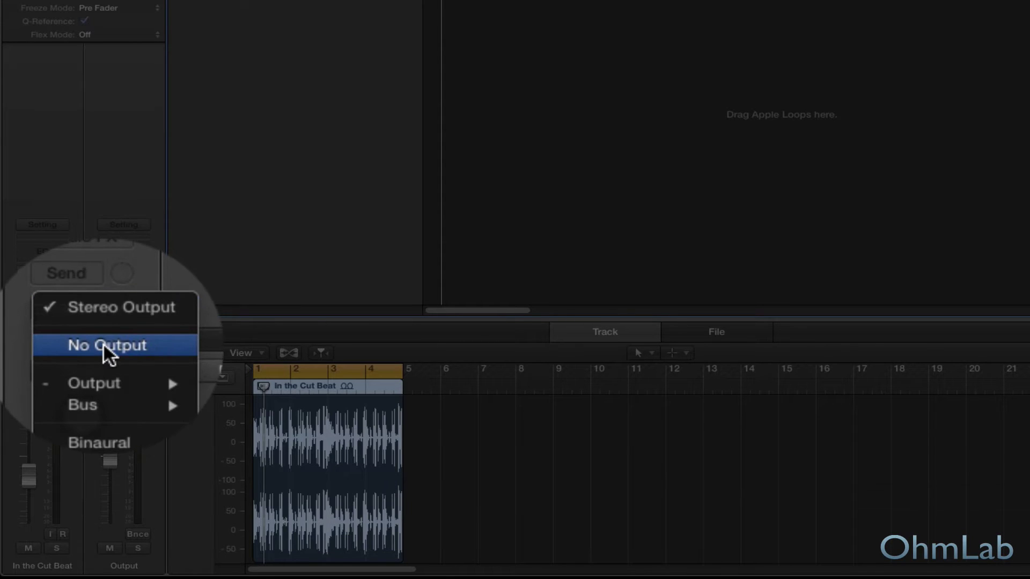
{"action": "left_click", "coordinate": [104, 346]}
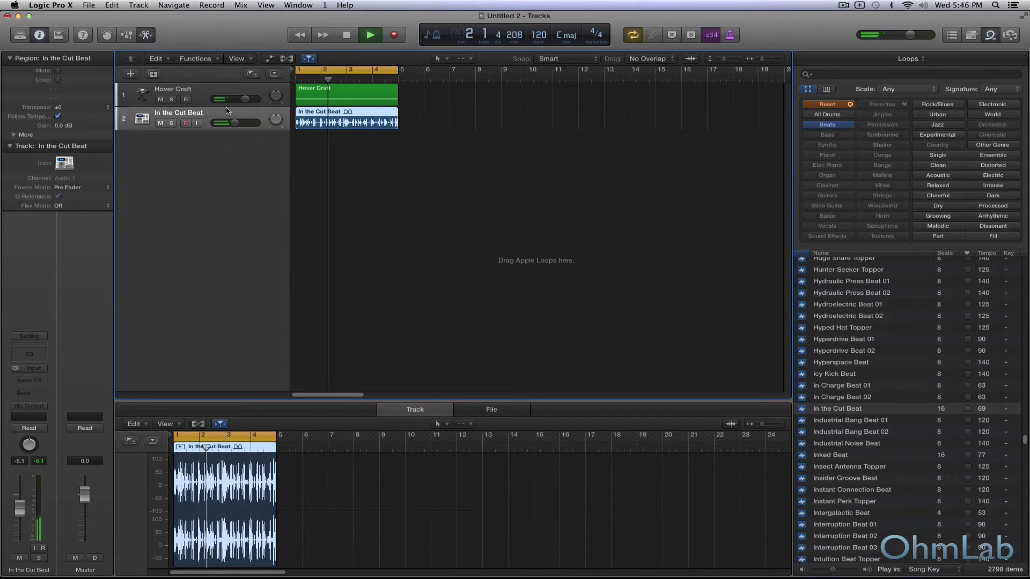
{"action": "key", "text": "space"}
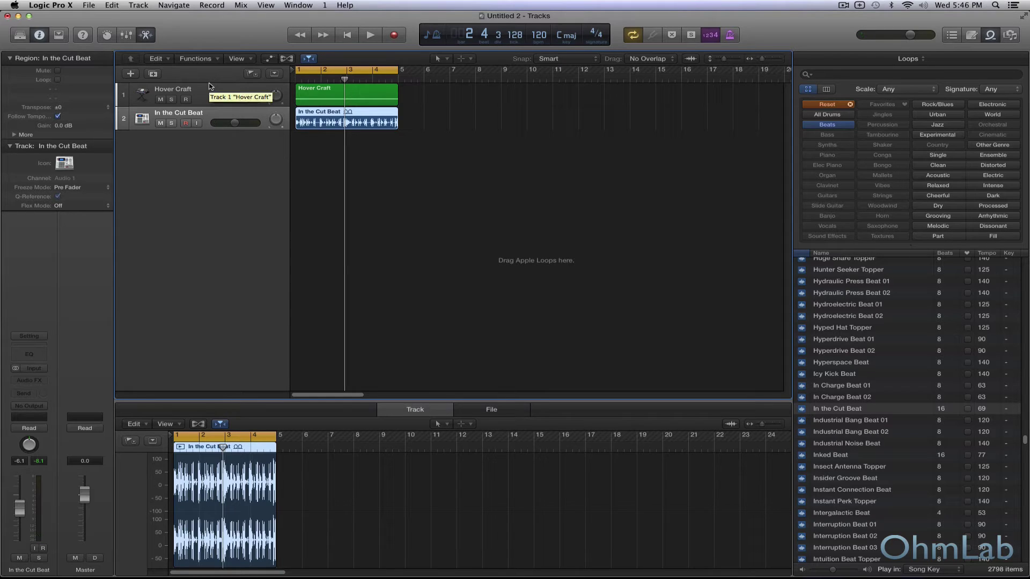
- Audition Inked Beat, Insect Antenna Topper and Insider Groove Beat, comparing the loops against playback of the existing tracks
{"action": "left_click", "coordinate": [199, 92]}
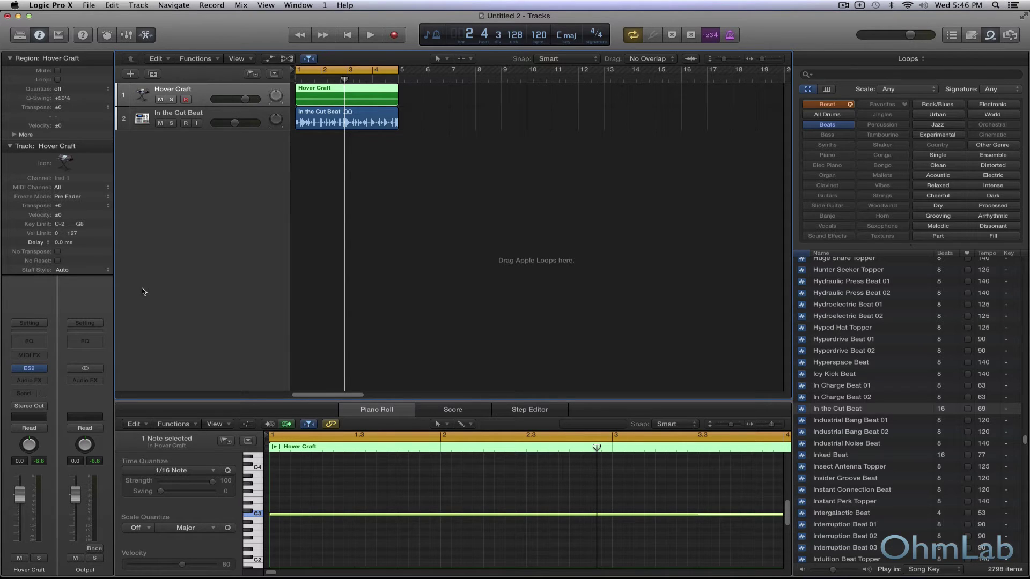
{"action": "left_click", "coordinate": [843, 456]}
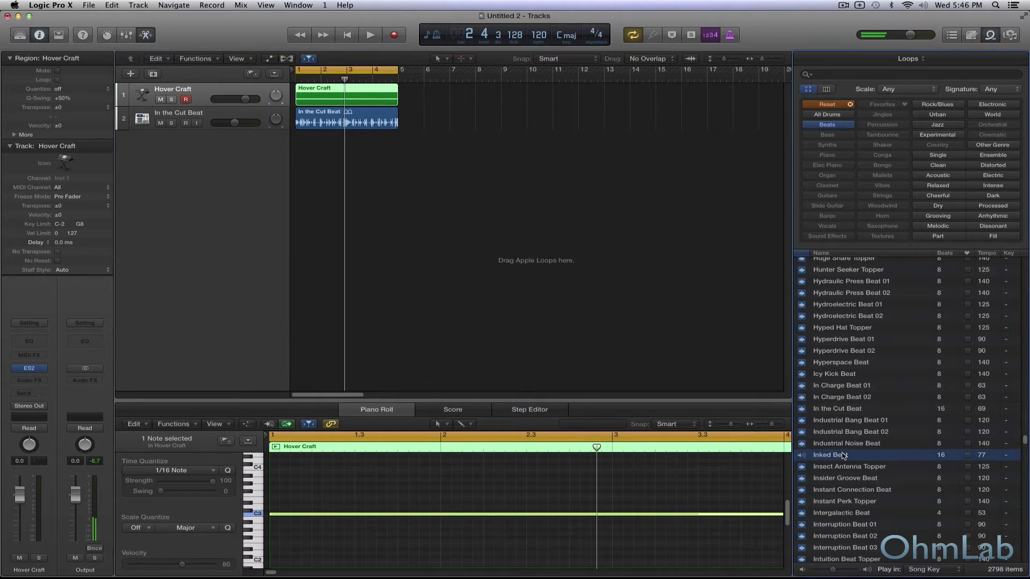
{"action": "left_click", "coordinate": [838, 468]}
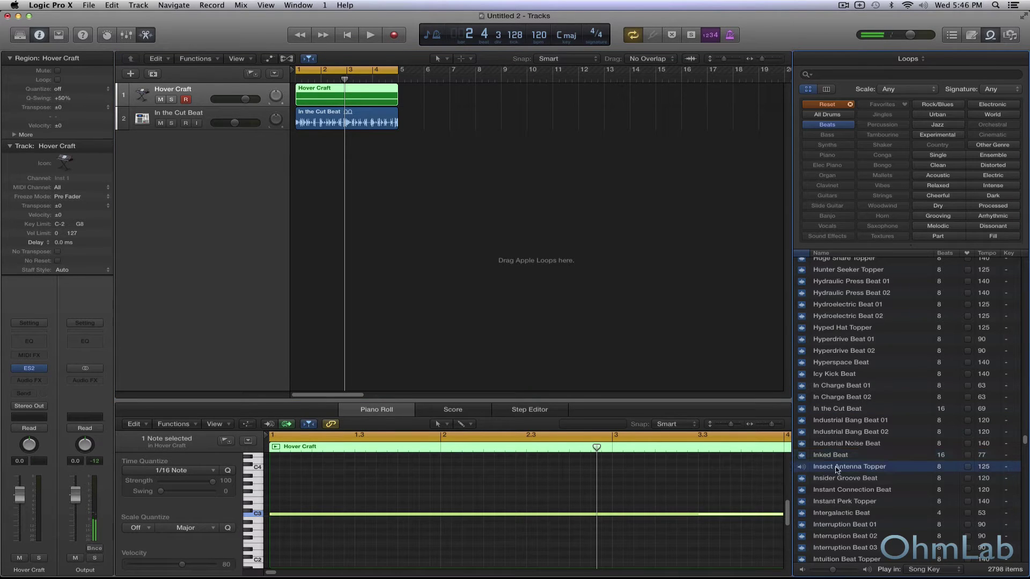
{"action": "left_click", "coordinate": [838, 479]}
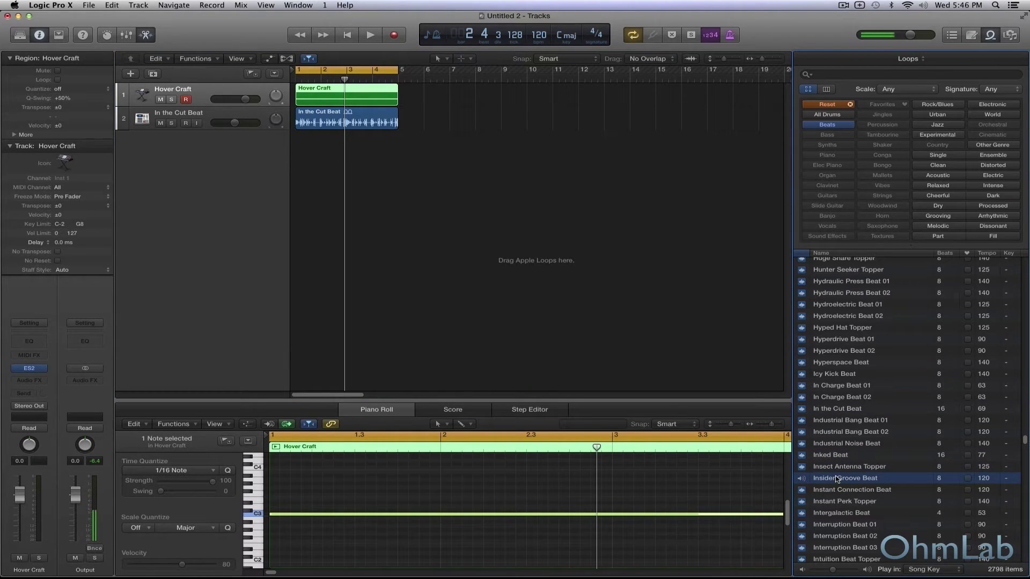
{"action": "key", "text": "space"}
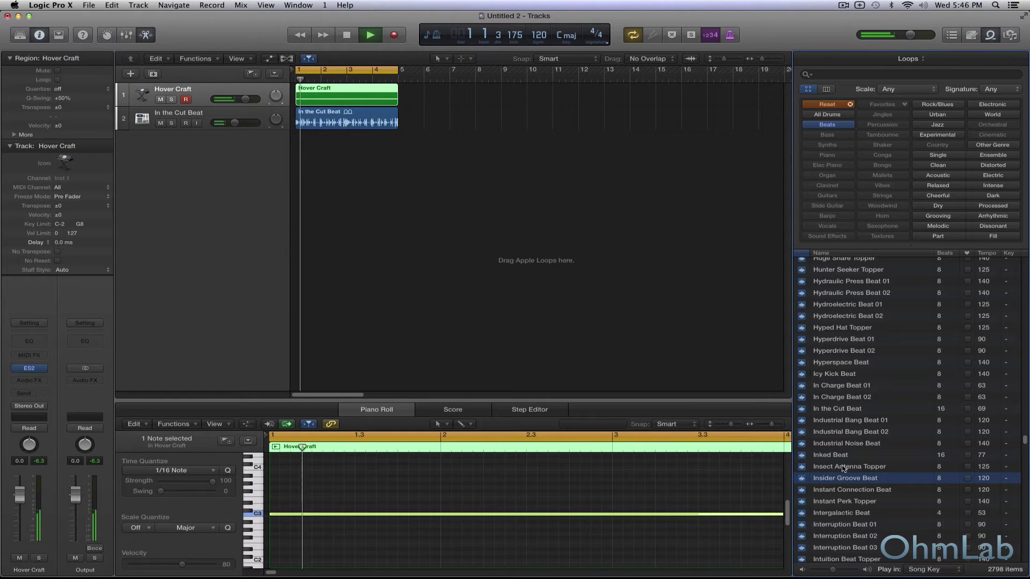
{"action": "left_click", "coordinate": [827, 410]}
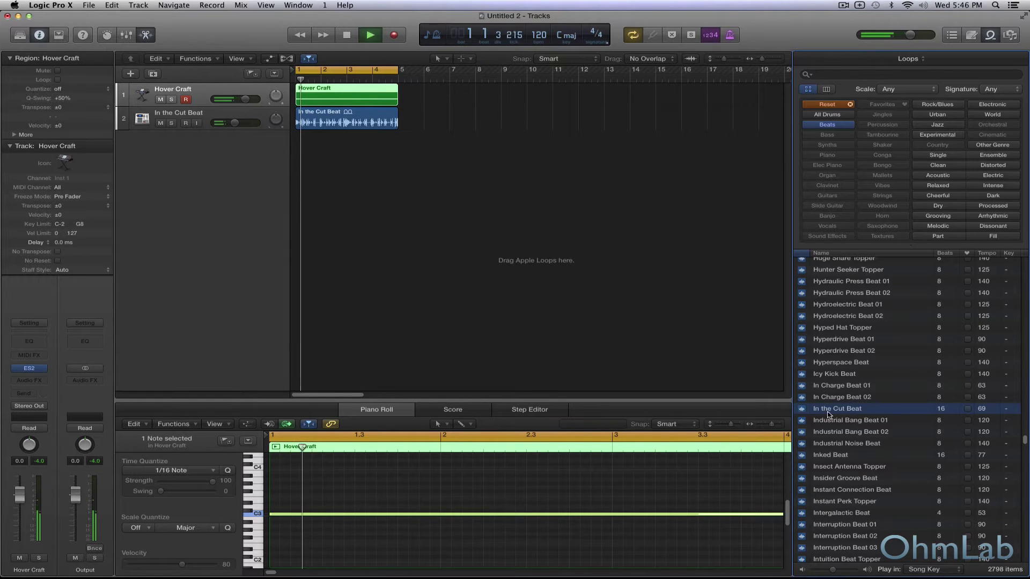
{"action": "key", "text": "space"}
{"action": "left_click", "coordinate": [838, 480]}
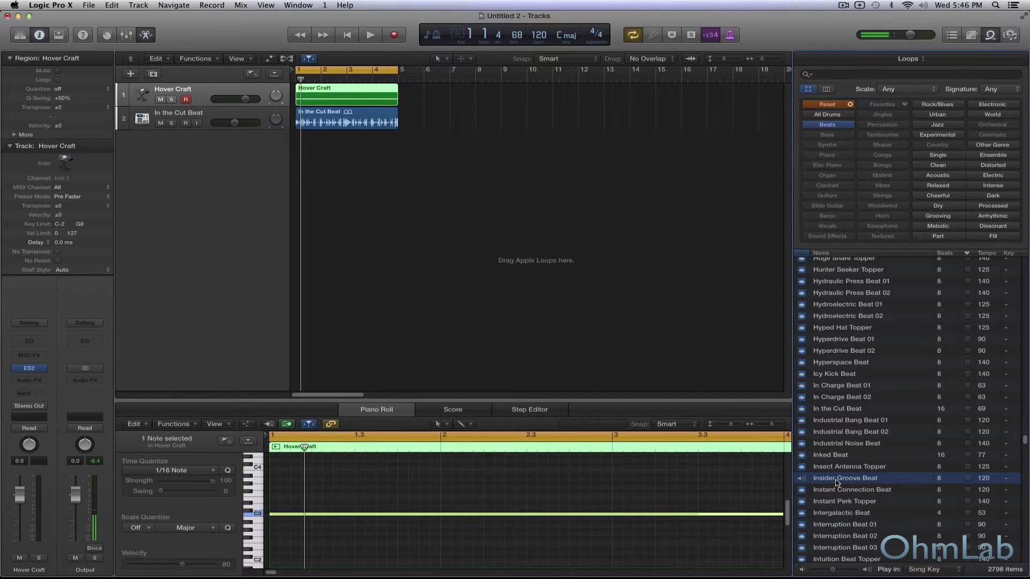
{"action": "left_click", "coordinate": [833, 481]}
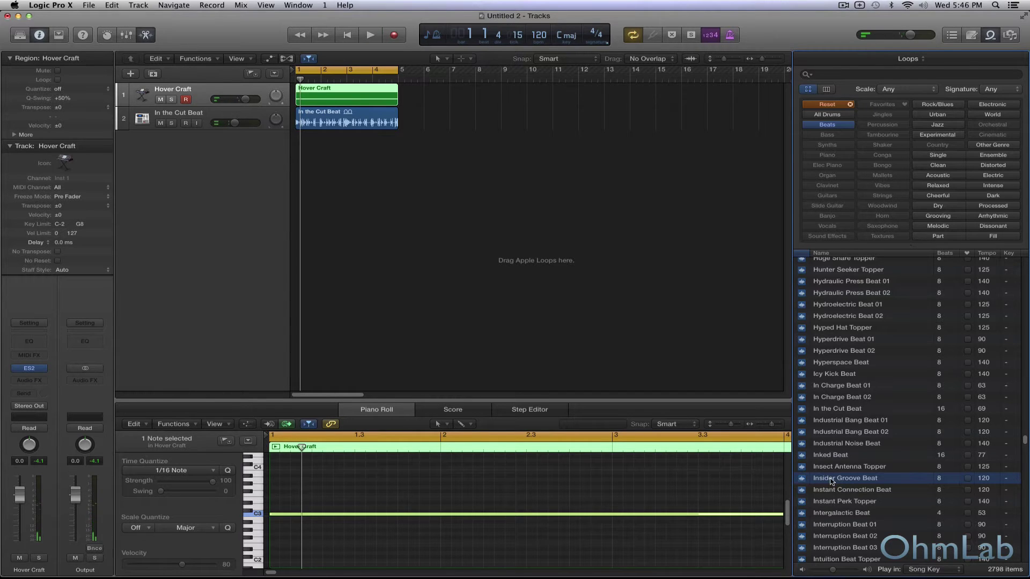
- Add Insider Groove Beat as a new track at bar 1, loop it to bar 5 and mute the track
{"action": "left_click_drag", "start_coordinate": [831, 480], "coordinate": [314, 167]}
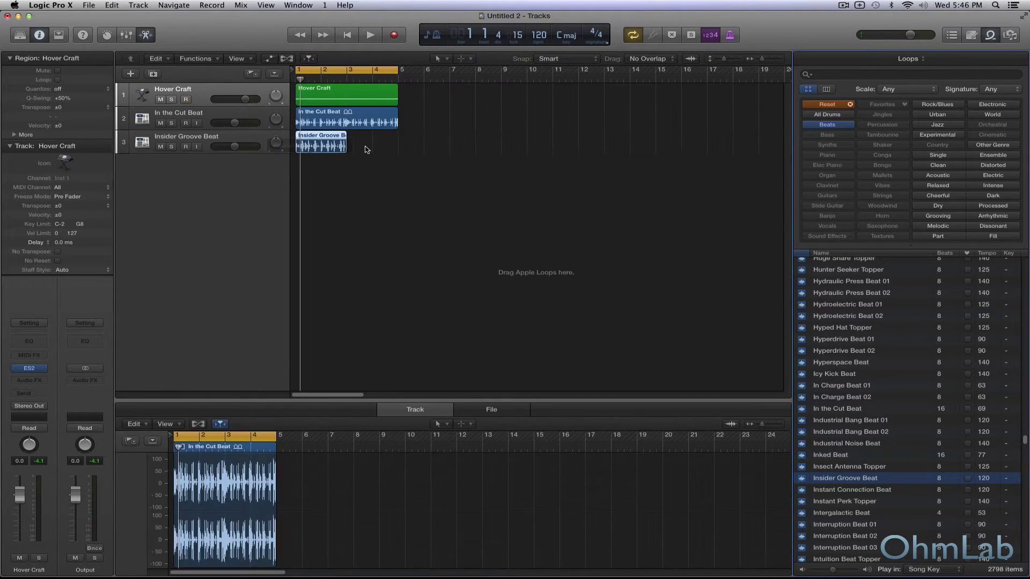
{"action": "left_click_drag", "start_coordinate": [347, 136], "coordinate": [397, 138]}
{"action": "left_click", "coordinate": [159, 147]}
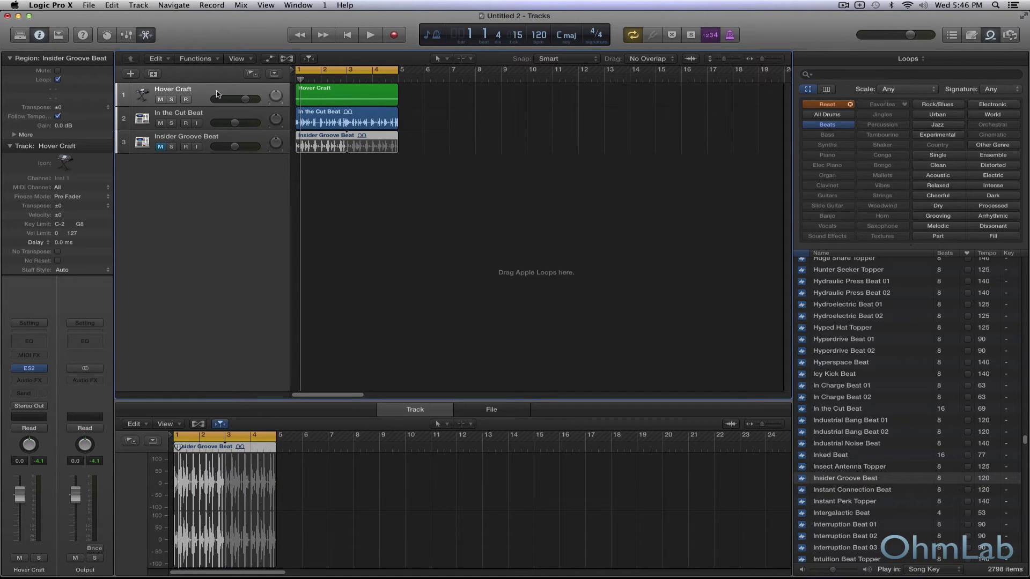
- Insert a stereo Noise Gate from the Dynamics effects on the Hover Craft track
{"action": "left_click", "coordinate": [202, 101]}
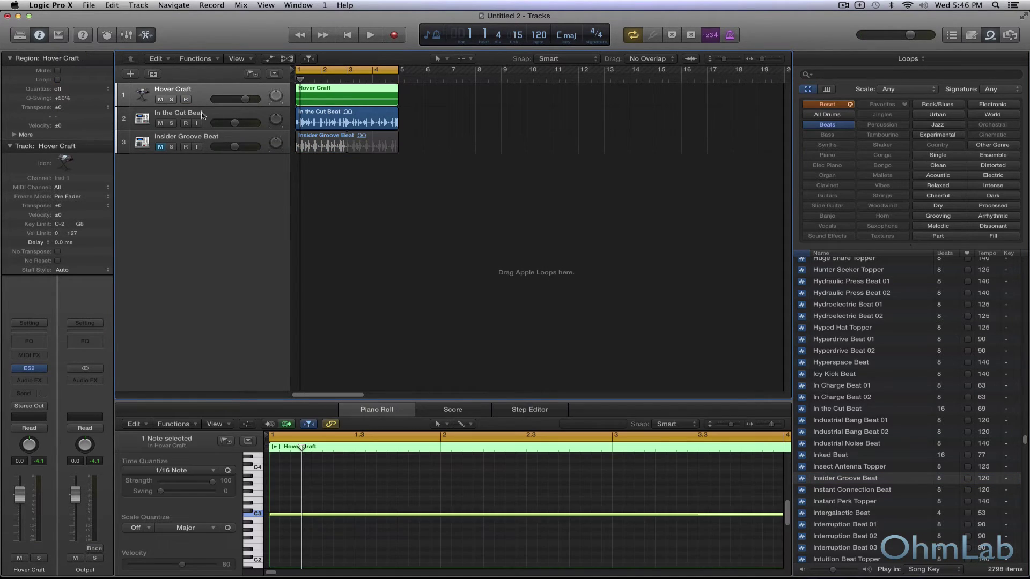
{"action": "left_click", "coordinate": [218, 113]}
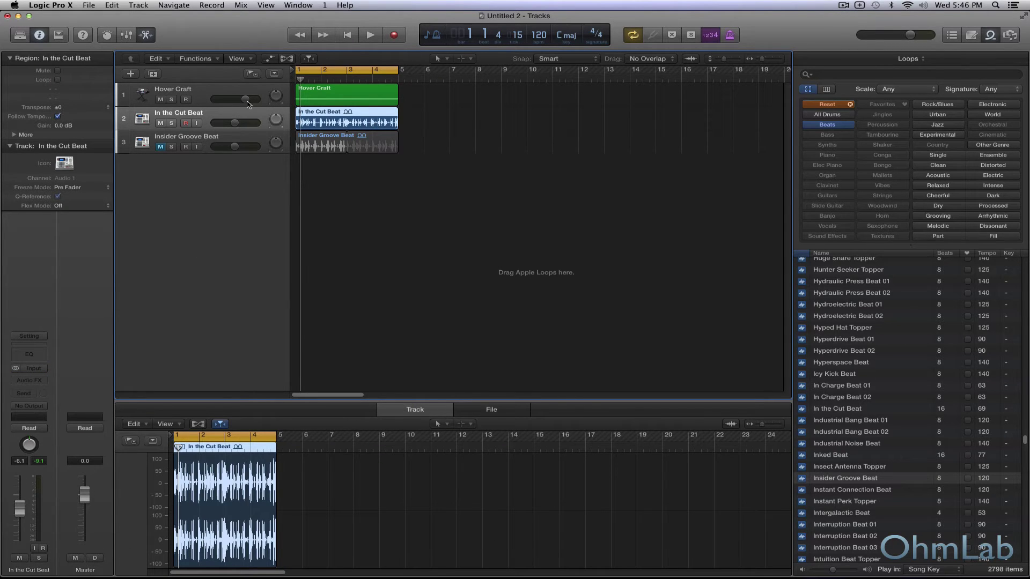
{"action": "left_click", "coordinate": [204, 92]}
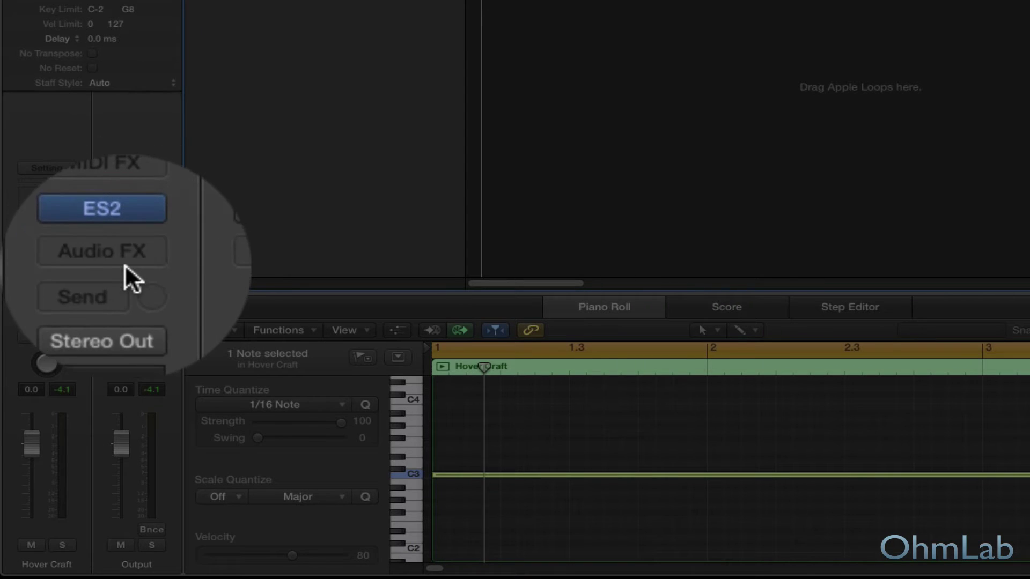
{"action": "left_click", "coordinate": [29, 380]}
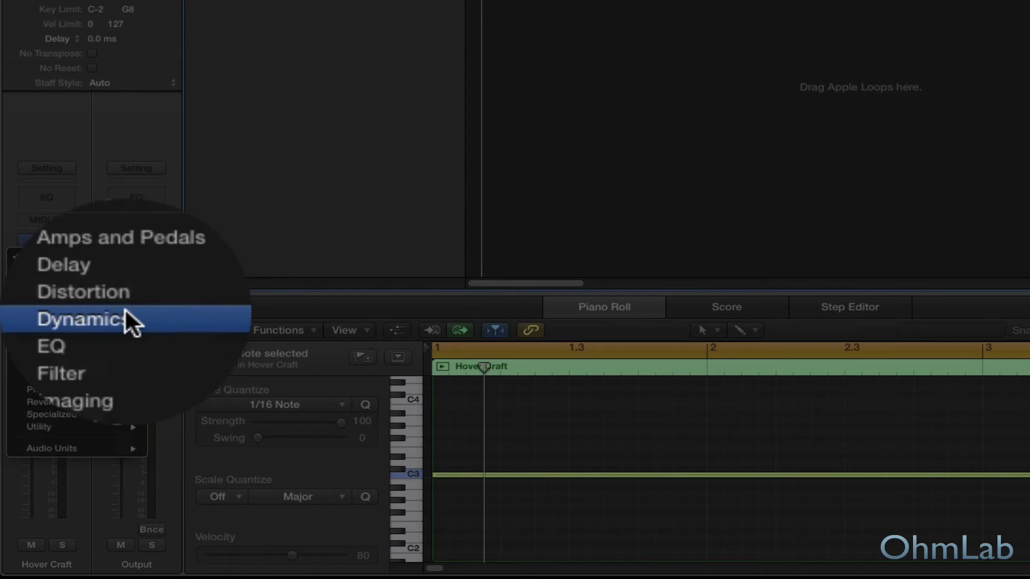
{"action": "mouse_move", "coordinate": [124, 316]}
{"action": "mouse_move", "coordinate": [226, 402]}
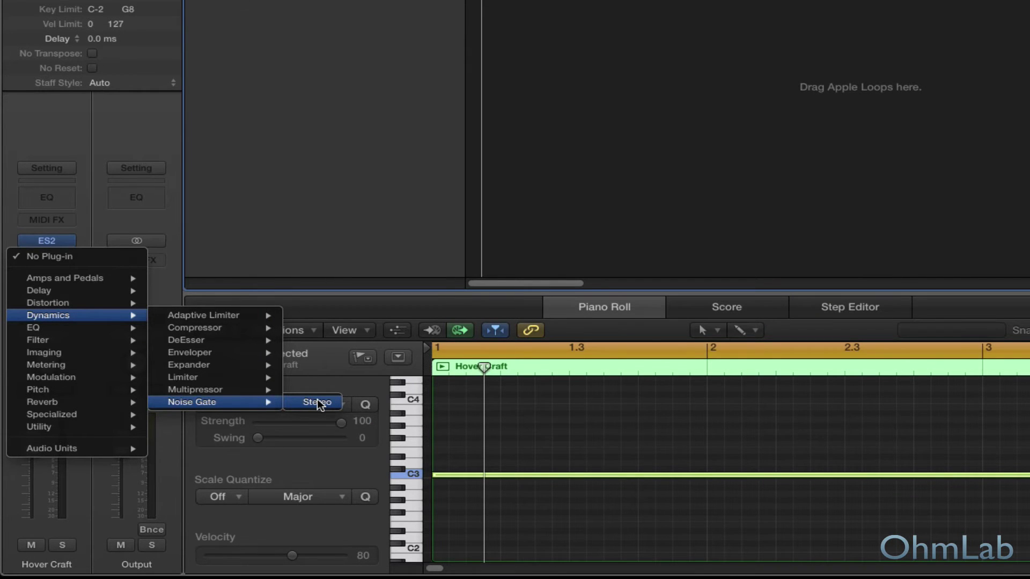
{"action": "left_click", "coordinate": [320, 404]}
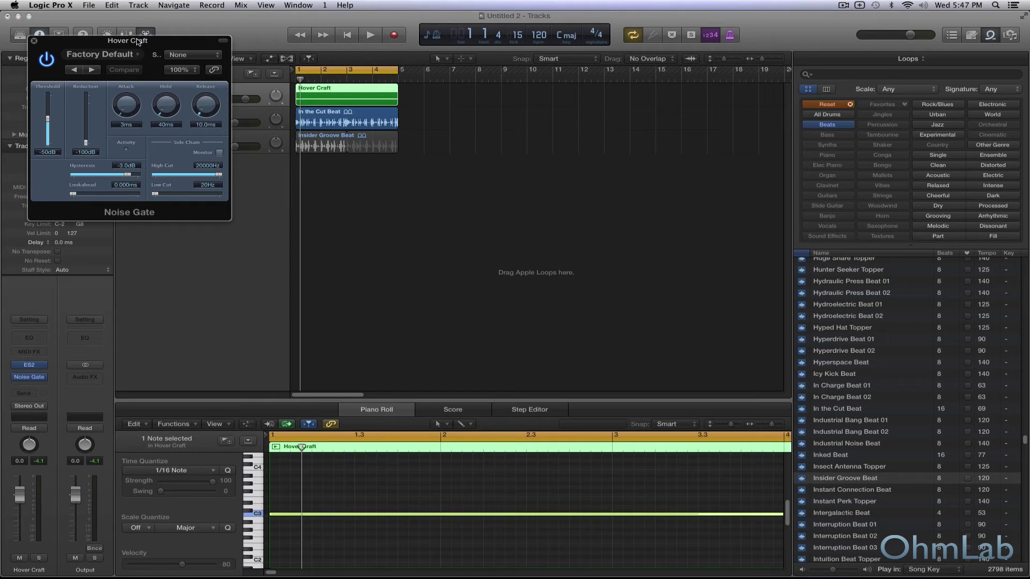
- Set the Noise Gate's side chain to Audio 1 - In the Cut Beat and its threshold to -14 dB during playback
{"action": "left_click_drag", "start_coordinate": [138, 41], "coordinate": [506, 189]}
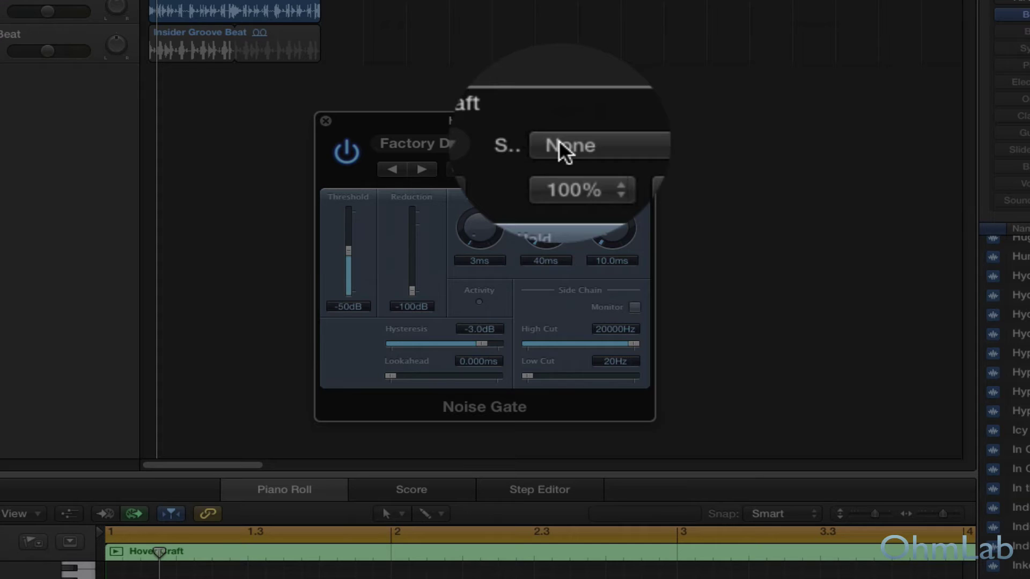
{"action": "left_click", "coordinate": [558, 144]}
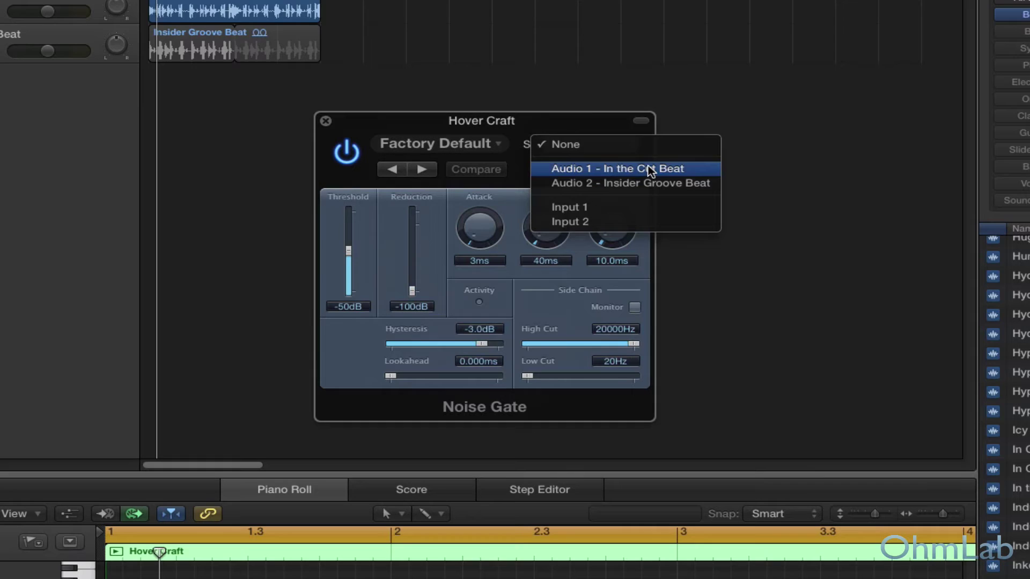
{"action": "left_click", "coordinate": [650, 168]}
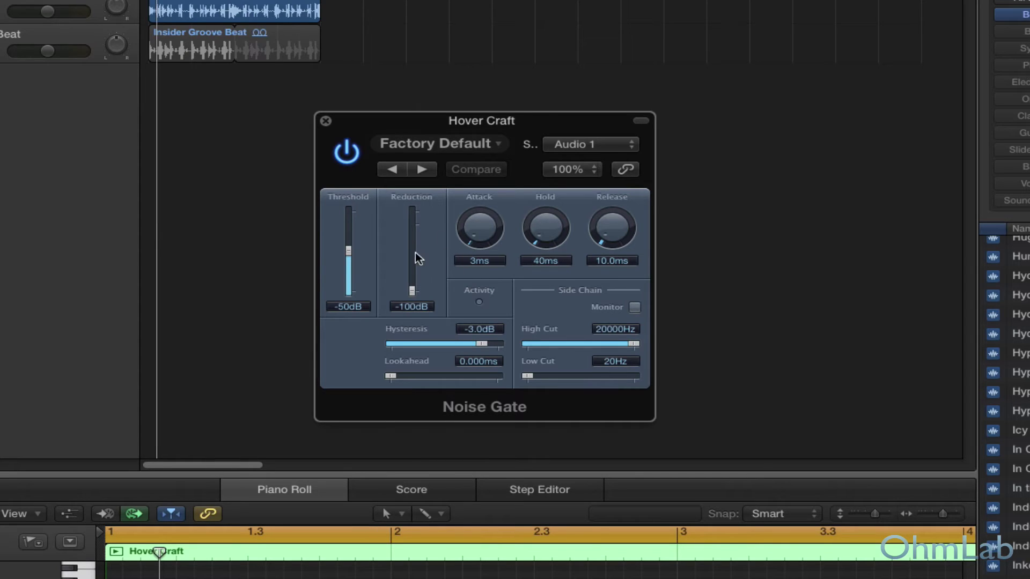
{"action": "key", "text": "space"}
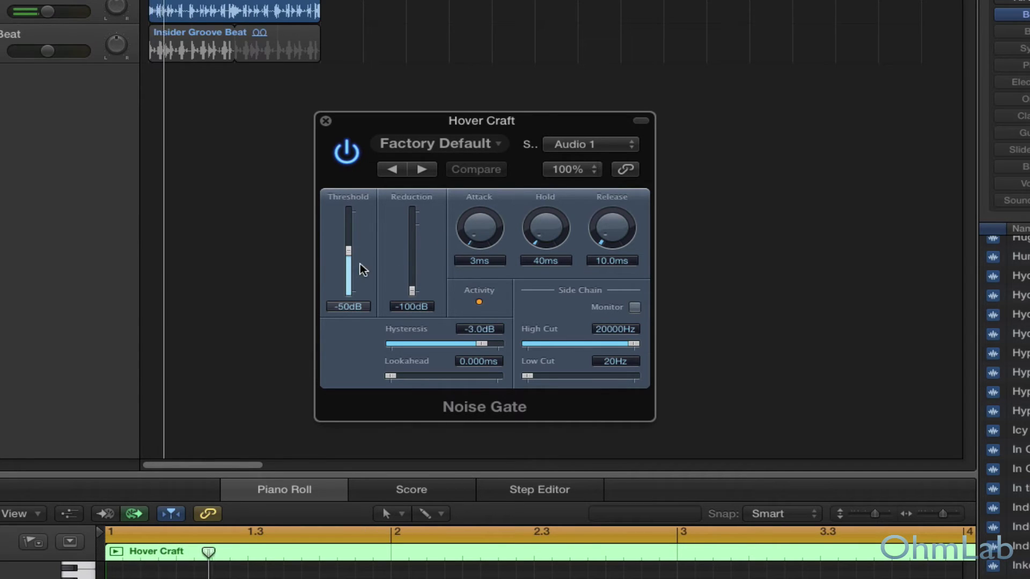
{"action": "left_click_drag", "start_coordinate": [346, 250], "coordinate": [359, 221]}
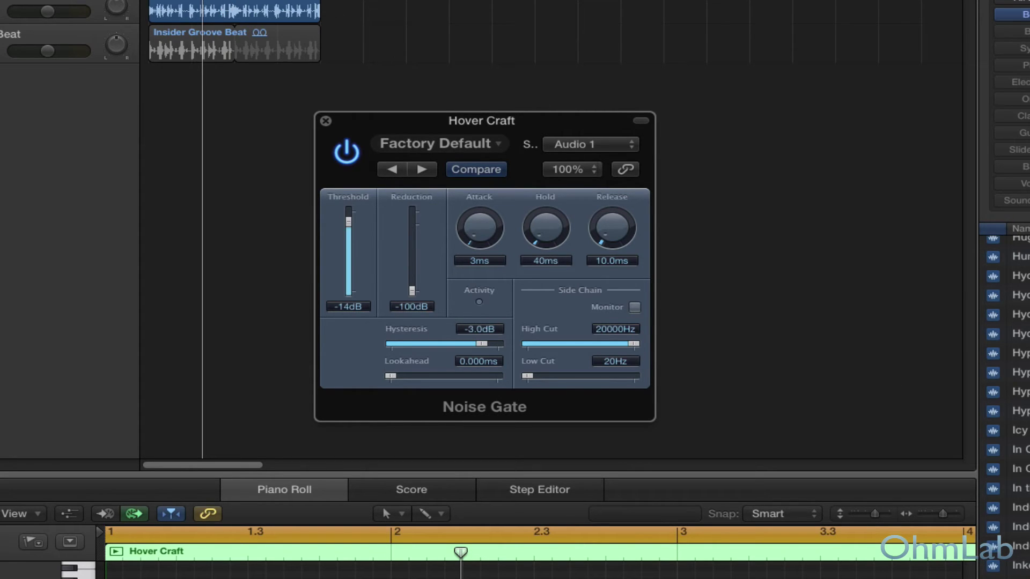
- Set the Noise Gate's lookahead to 5.6 ms, attack to 9 ms, hold to 30 ms, release to 23 ms and side-chain low cut to 74 Hz
{"action": "left_click", "coordinate": [343, 2]}
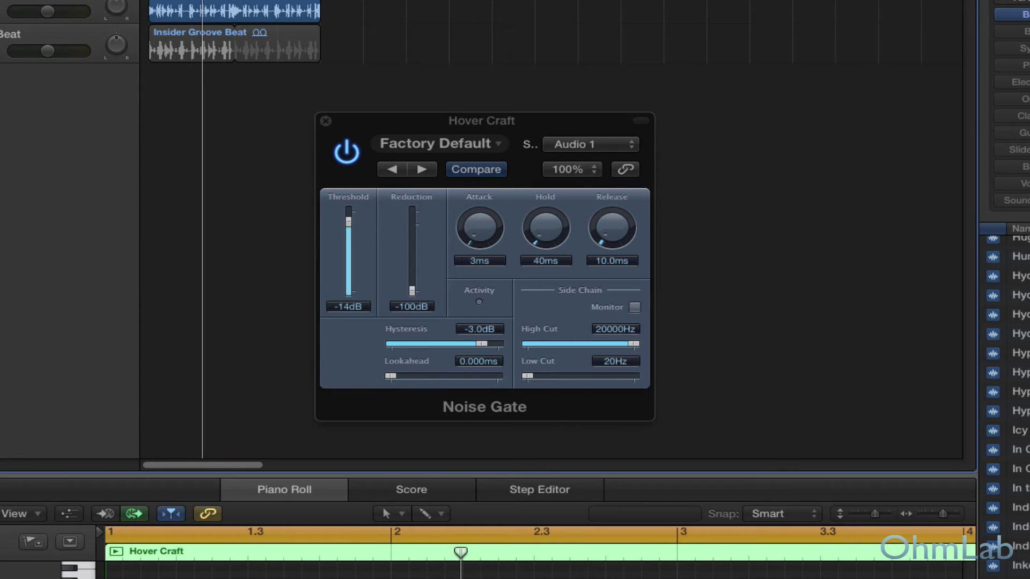
{"action": "left_click", "coordinate": [380, 226]}
{"action": "key", "text": "space"}
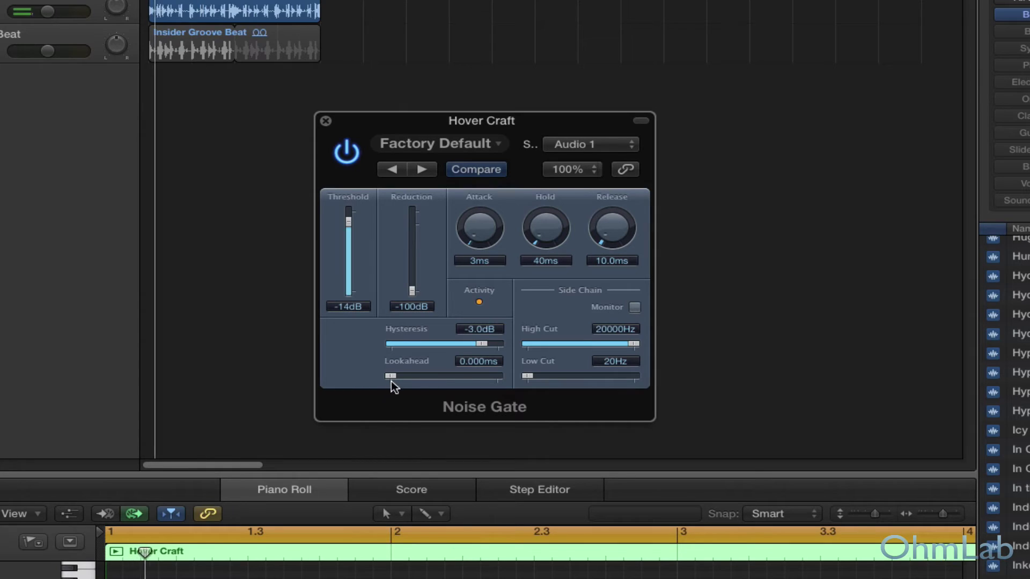
{"action": "left_click_drag", "start_coordinate": [392, 378], "coordinate": [420, 381]}
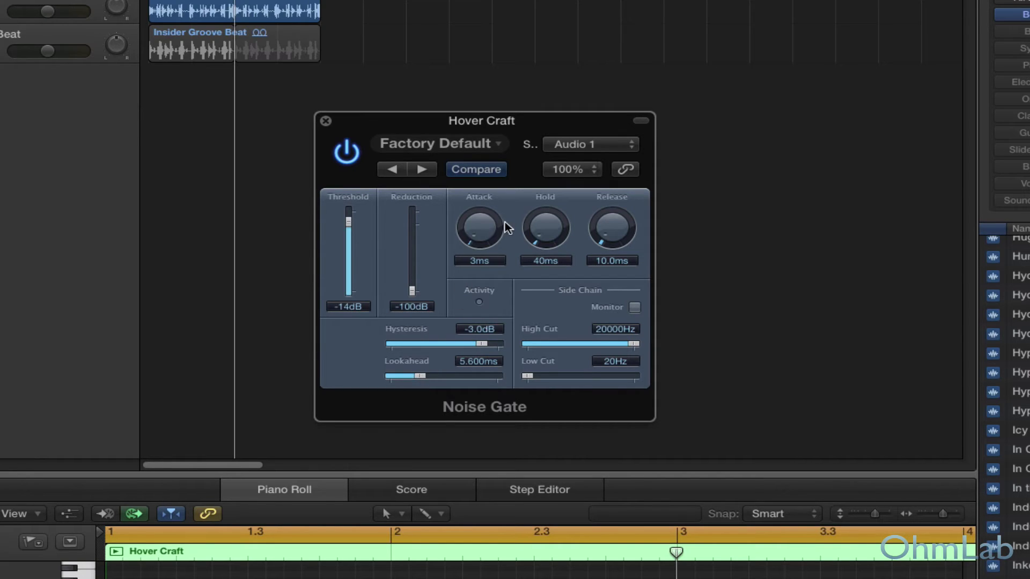
{"action": "left_click_drag", "start_coordinate": [504, 221], "coordinate": [491, 214]}
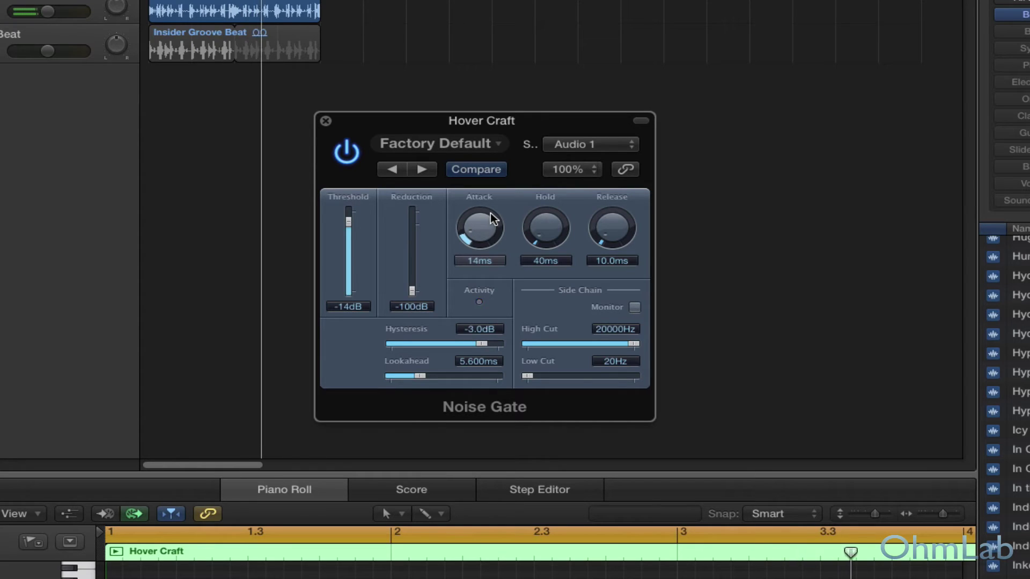
{"action": "left_click_drag", "start_coordinate": [558, 227], "coordinate": [612, 217]}
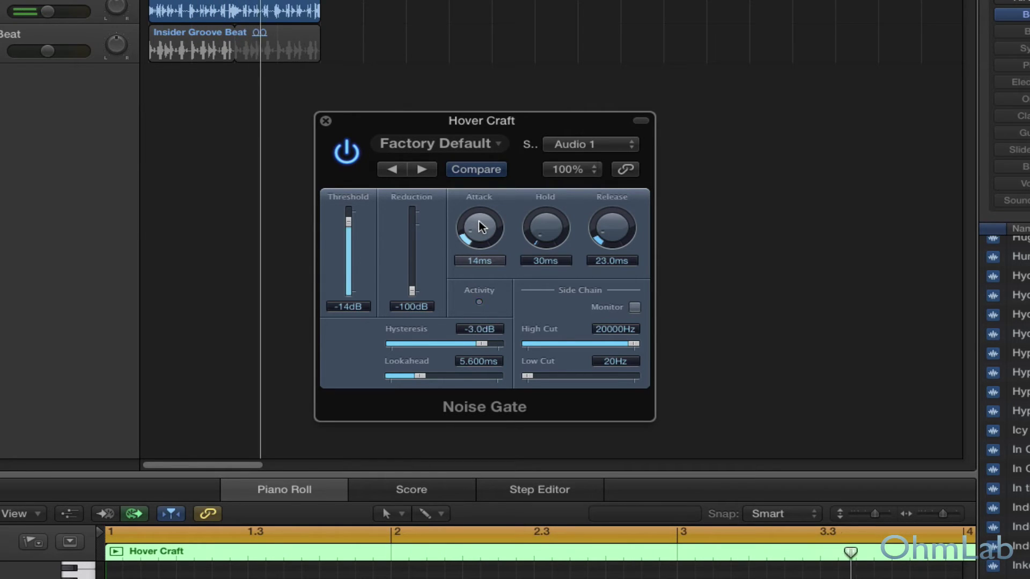
{"action": "left_click_drag", "start_coordinate": [481, 224], "coordinate": [484, 232]}
{"action": "left_click_drag", "start_coordinate": [527, 376], "coordinate": [549, 375]}
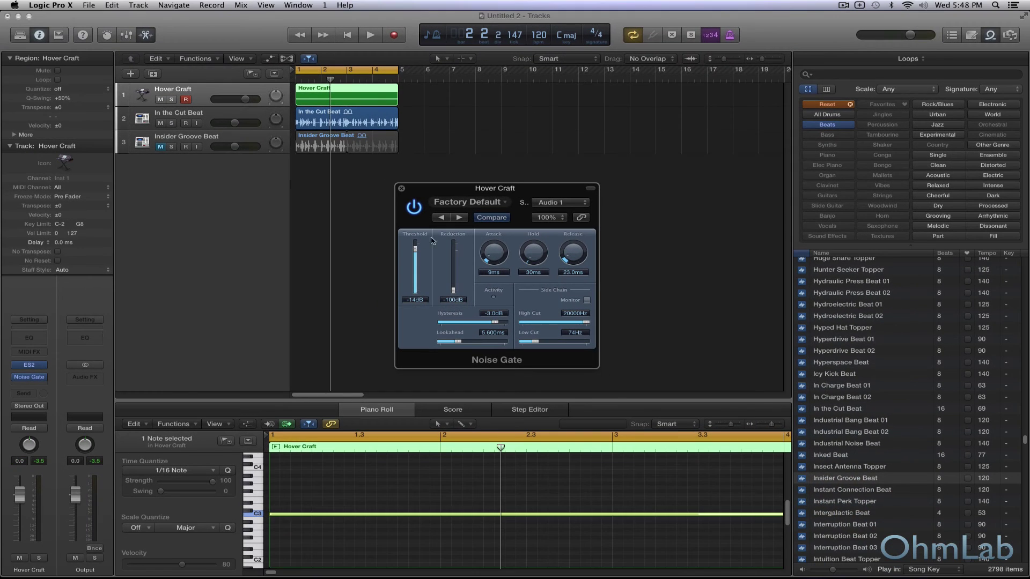
- Compare playback with the Noise Gate bypassed and enabled, closing the Apple Loops browser in between
{"action": "left_click", "coordinate": [415, 208]}
{"action": "key", "text": "space"}
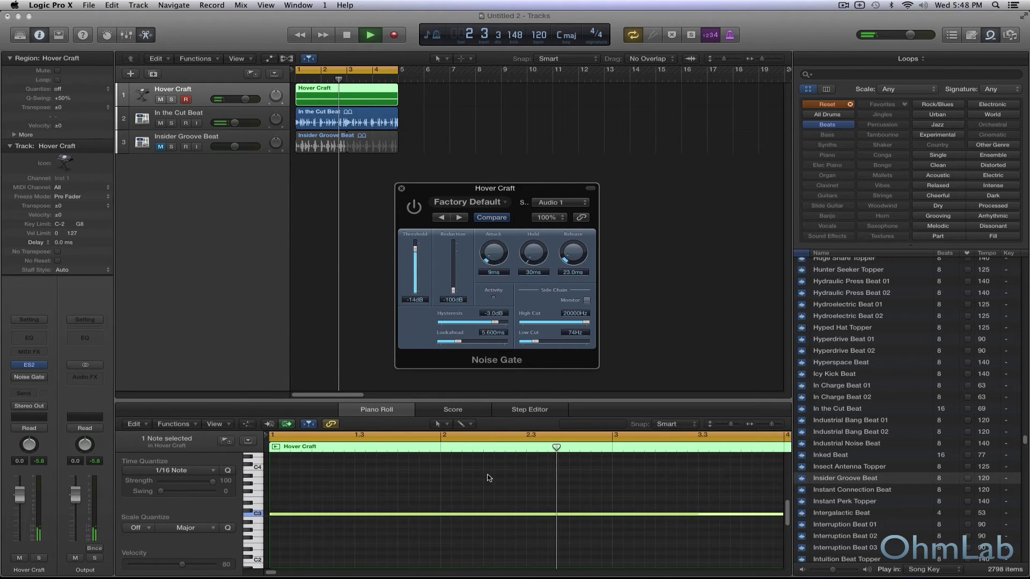
{"action": "key", "text": "space"}
{"action": "key", "text": "o"}
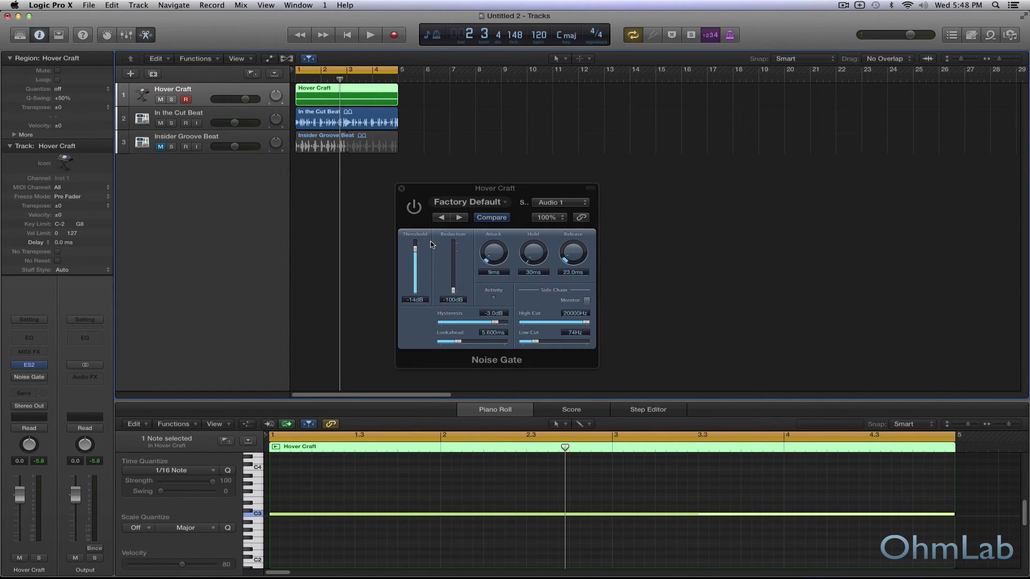
{"action": "left_click", "coordinate": [414, 206]}
{"action": "key", "text": "space"}
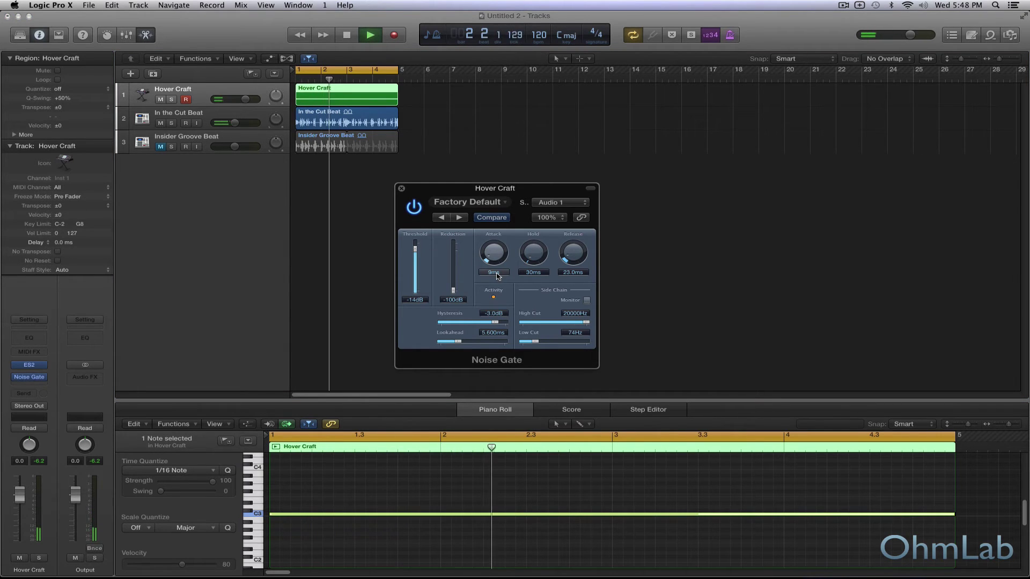
{"action": "key", "text": "space"}
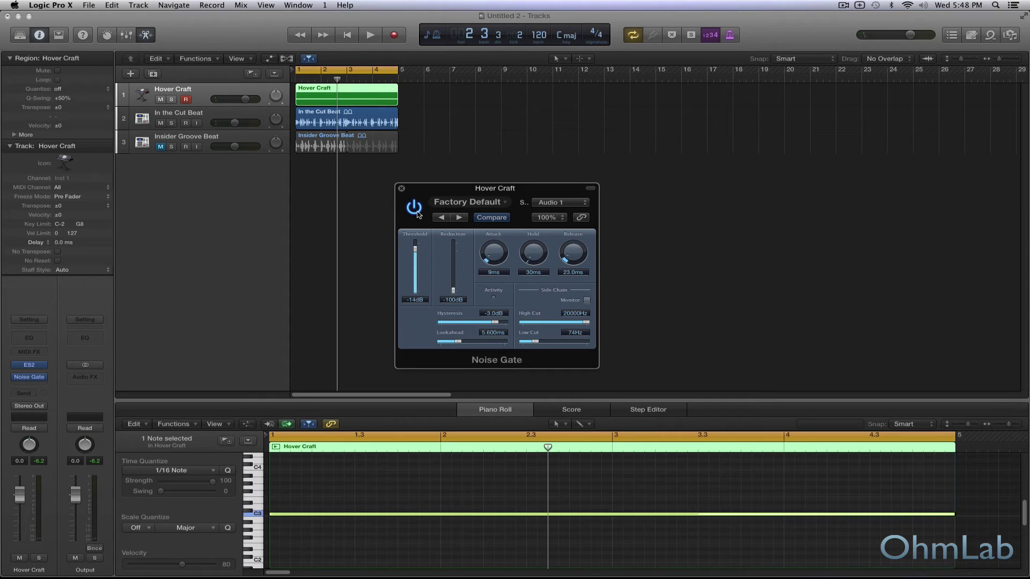
- Unmute the Insider Groove Beat track, play the mix with the Noise Gate bypassed, and turn the gate back on
{"action": "left_click", "coordinate": [414, 207]}
{"action": "left_click", "coordinate": [161, 147]}
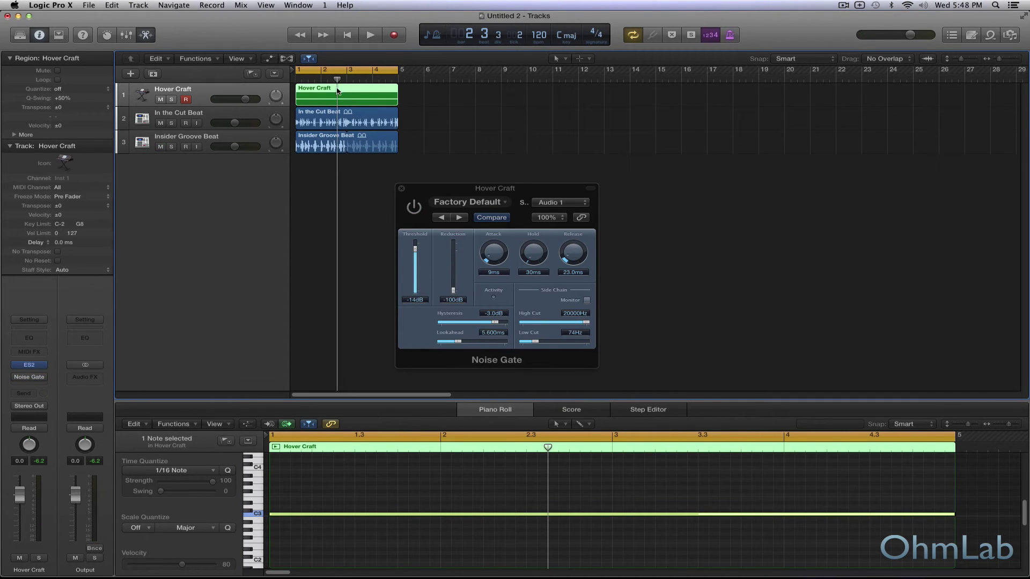
{"action": "key", "text": "space"}
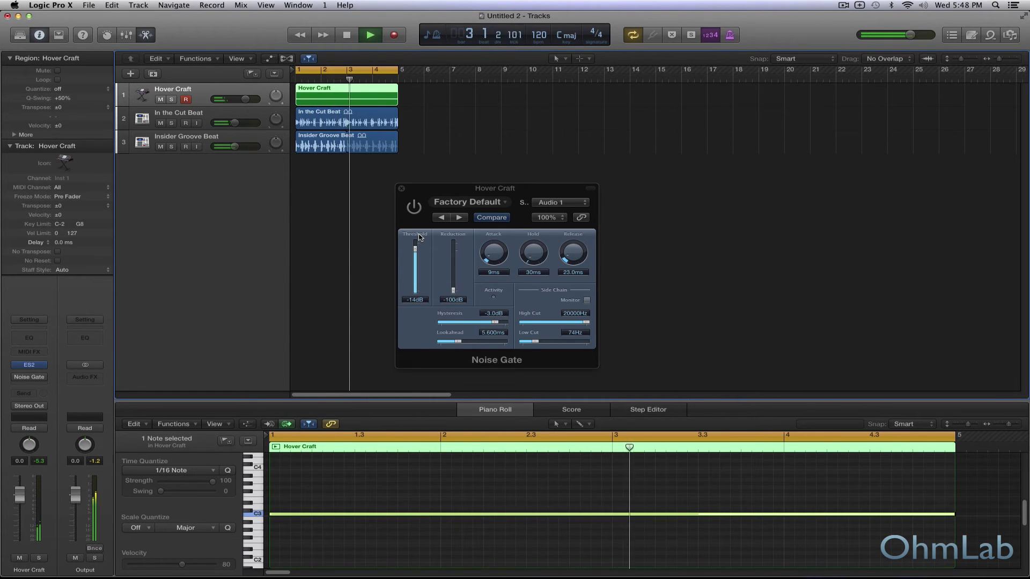
{"action": "key", "text": "space"}
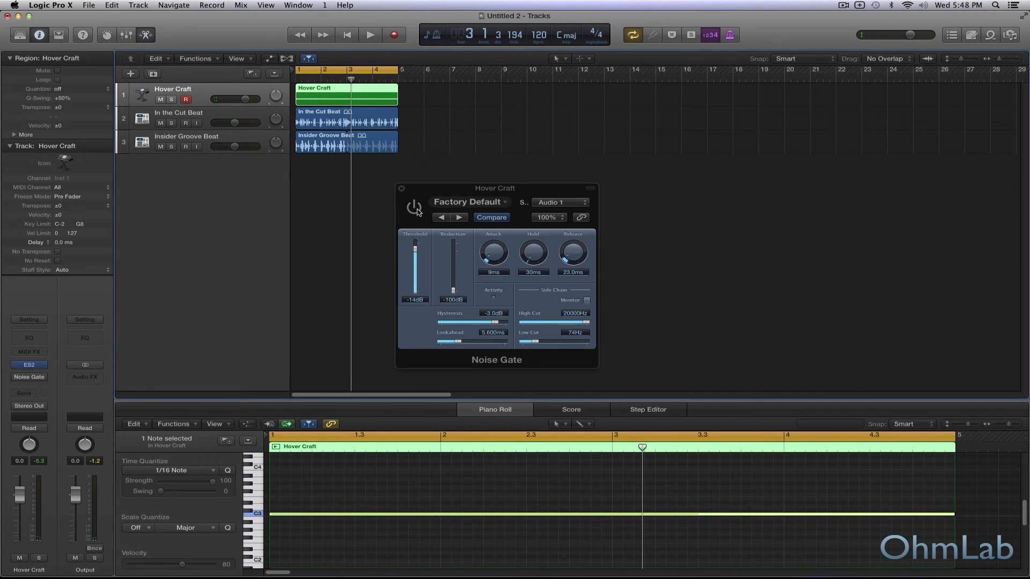
{"action": "left_click", "coordinate": [414, 208]}
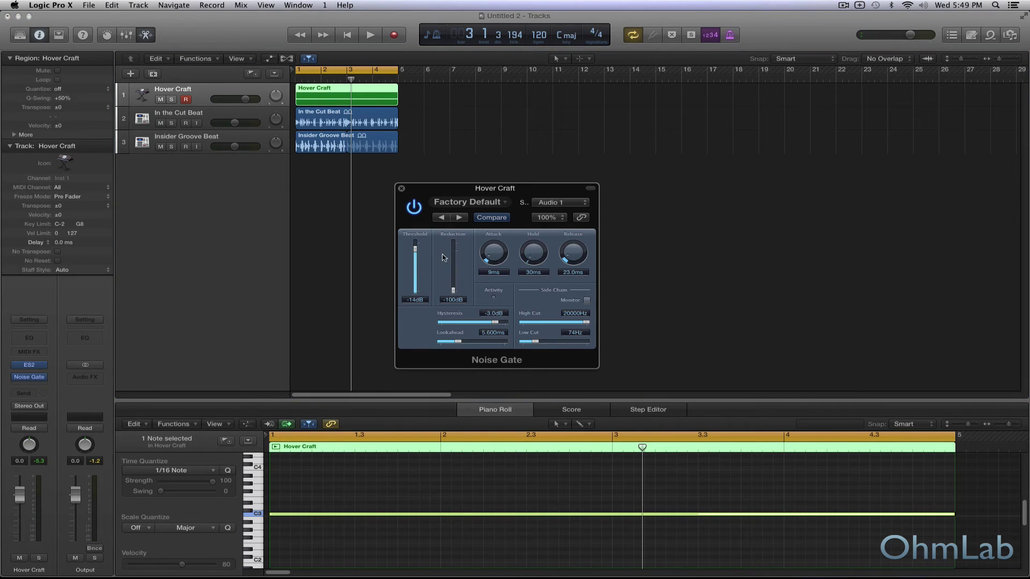
- Play the full mix twice with the Noise Gate on, reviewing the In the Cut Beat and Hover Craft tracks between playbacks
{"action": "key", "text": "space"}
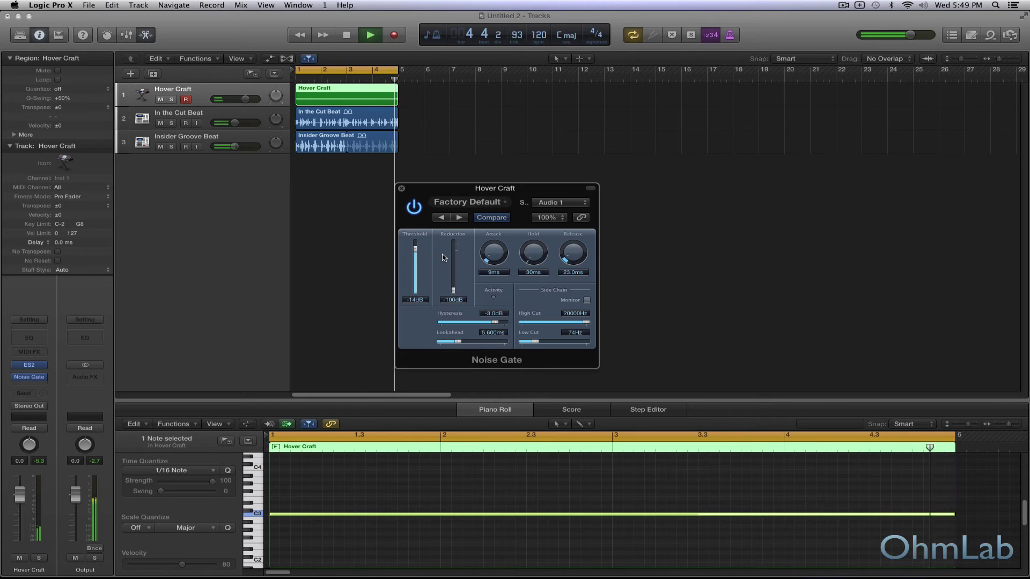
{"action": "key", "text": "space"}
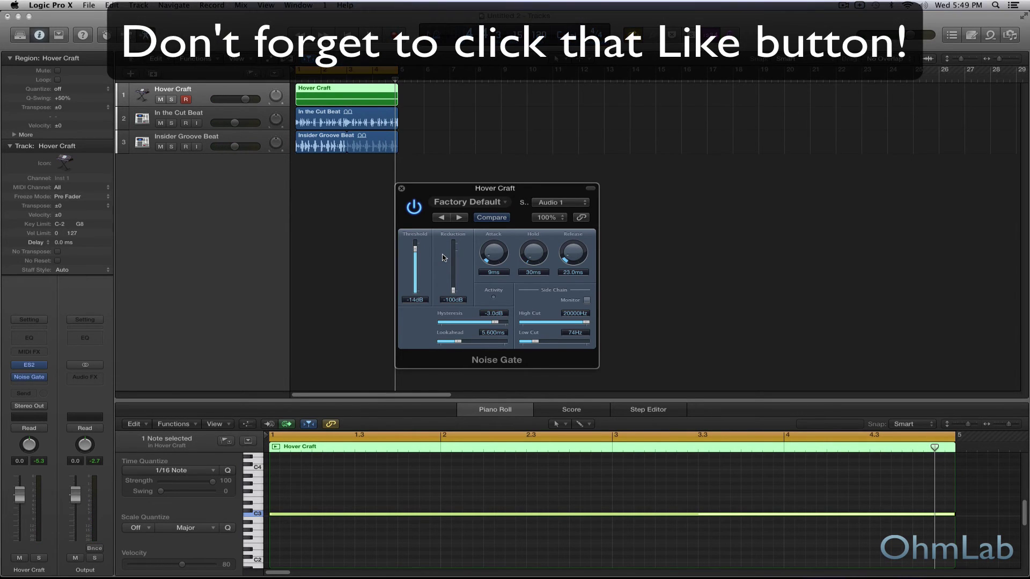
{"action": "left_click", "coordinate": [217, 114]}
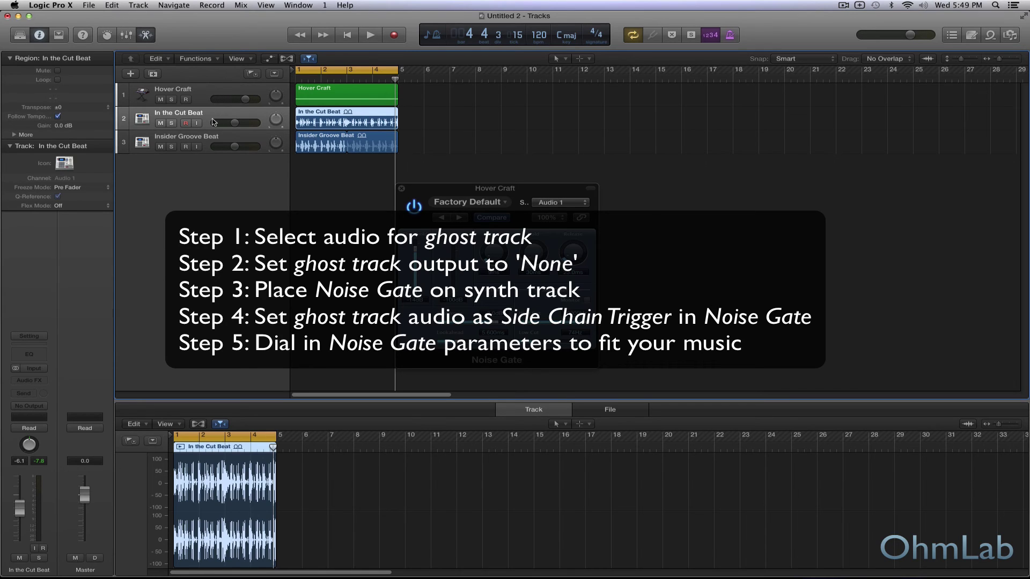
{"action": "left_click", "coordinate": [205, 93]}
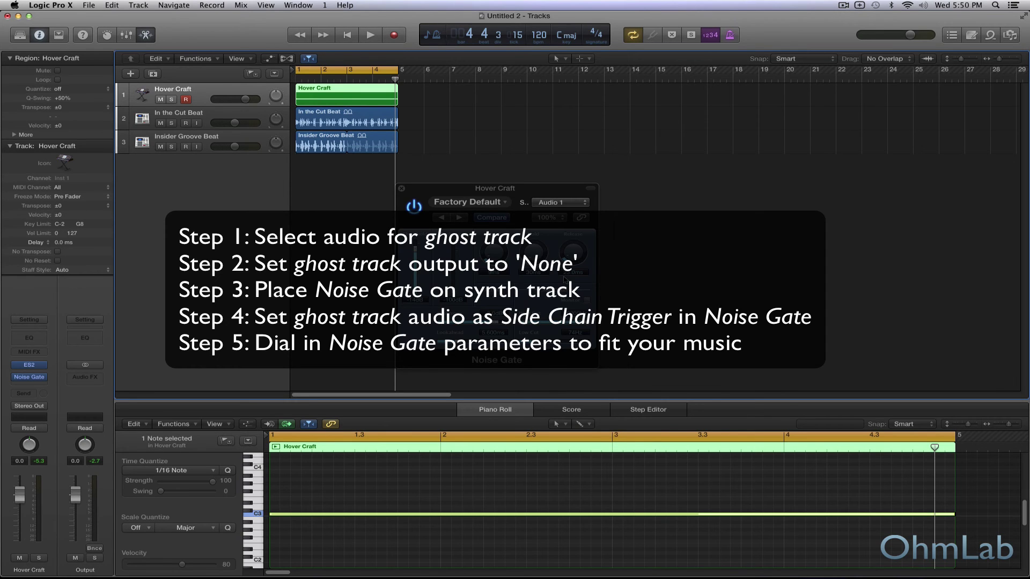
{"action": "key", "text": "space"}
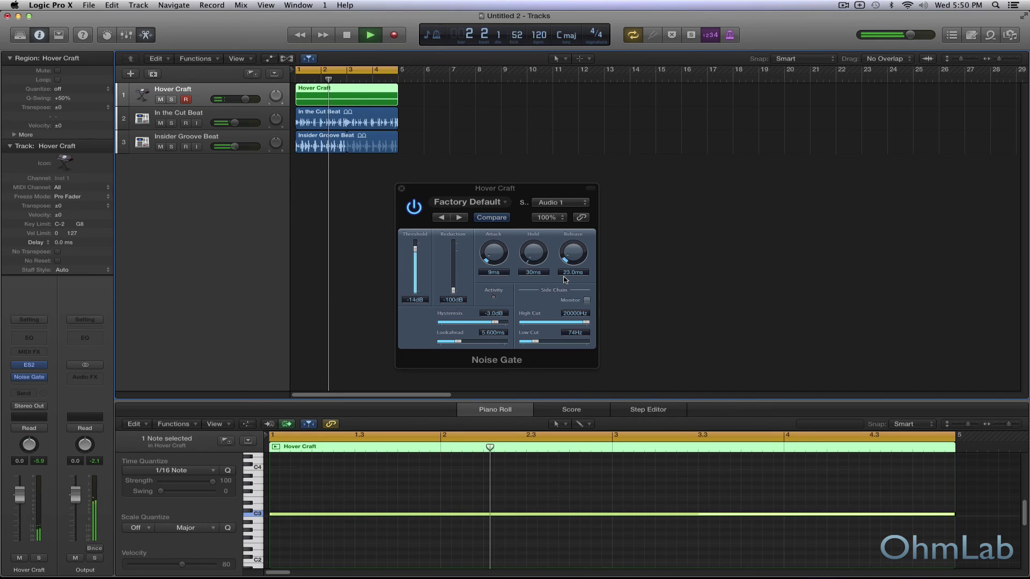
{"action": "key", "text": "space"}
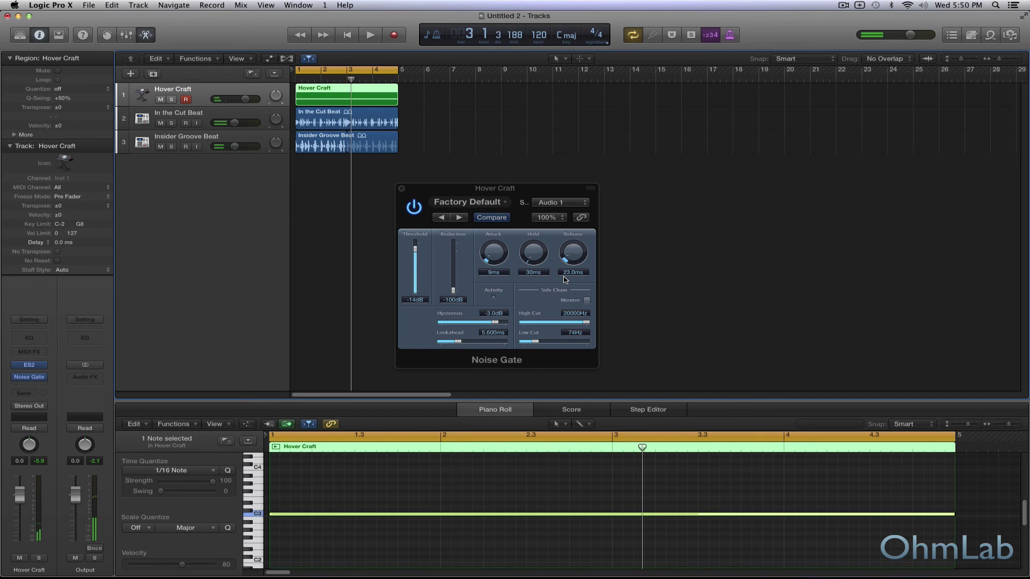